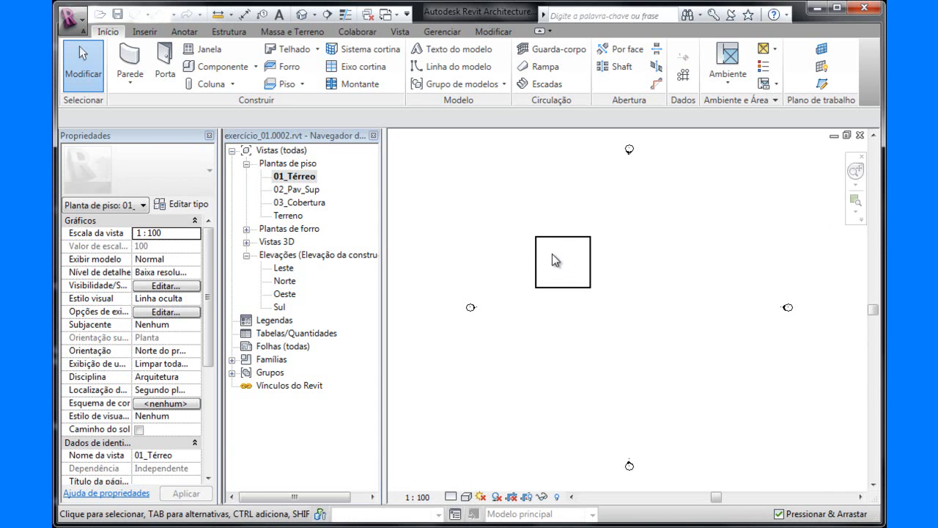
# - Check the bathroom and circulation wall layout on the reference floor plan in Adobe Reader, and return to the Revit ground-floor plan
pyautogui.scroll(4, 555, 255)
pyautogui.moveTo(568, 260); pyautogui.dragTo(600, 279, button='middle')
pyautogui.hotkey('alt', 'Tab')
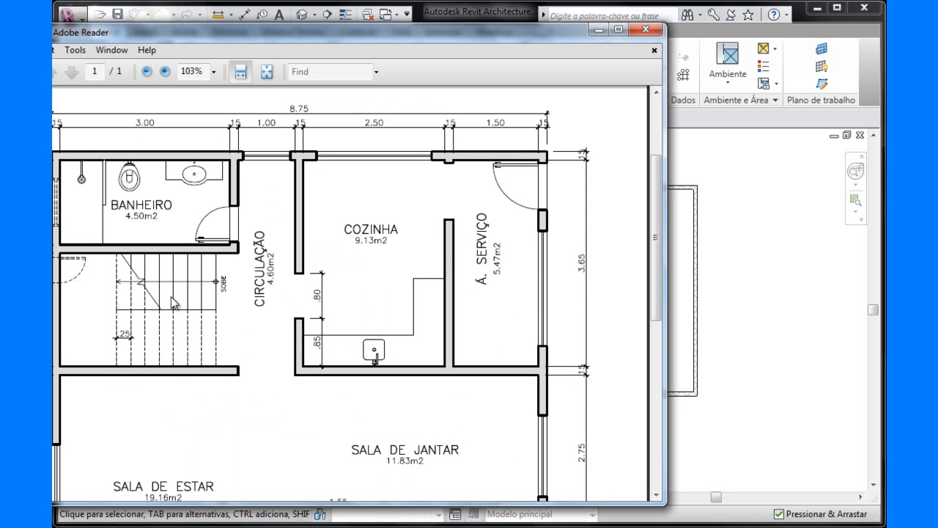
pyautogui.click(783, 230)
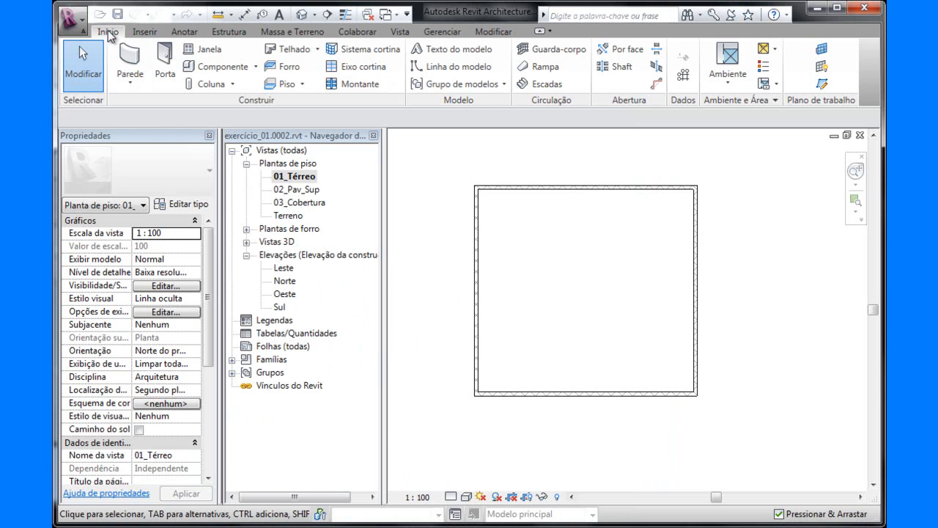
# - Draw the 15 cm bathroom walls starting 3 m along the upper exterior wall, running 1.5 m down and back to the left exterior wall
pyautogui.click(139, 59)
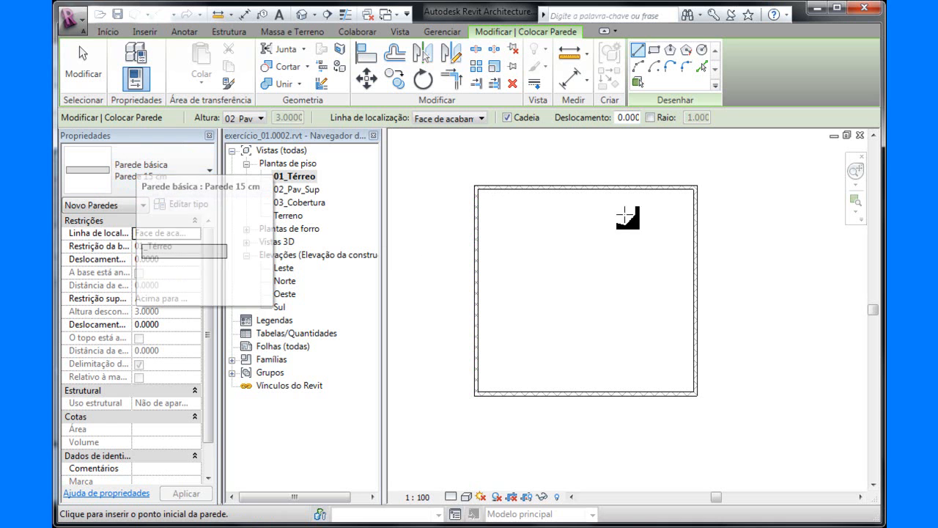
pyautogui.scroll(2, 531, 218)
pyautogui.moveTo(531, 219); pyautogui.dragTo(501, 256, button='middle')
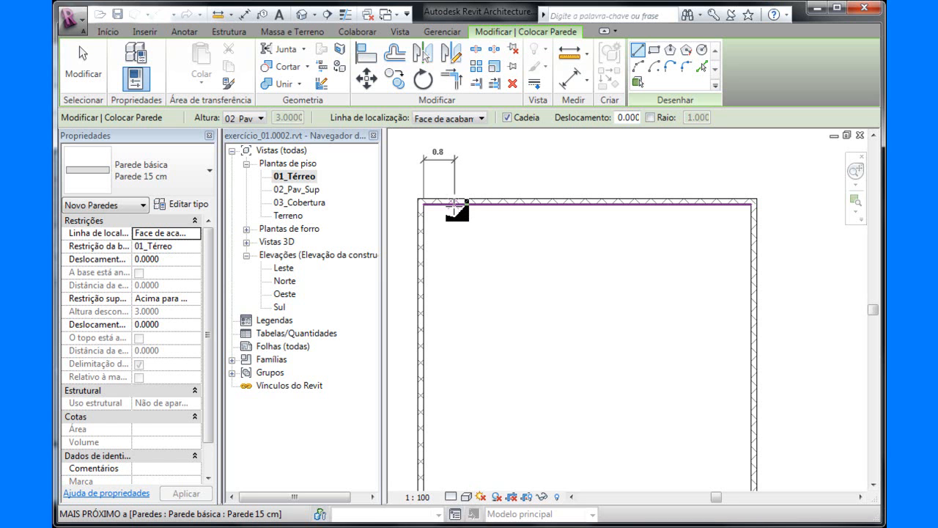
pyautogui.write('3')
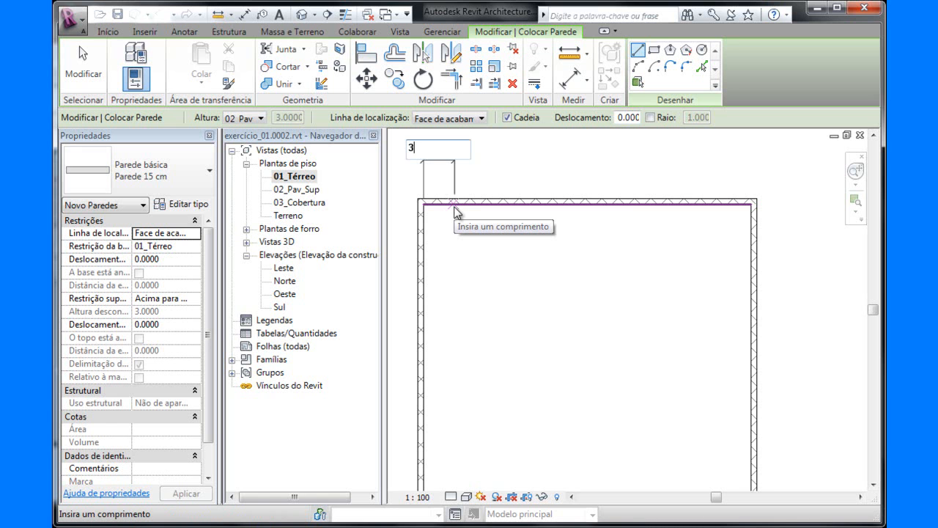
pyautogui.press('Return')
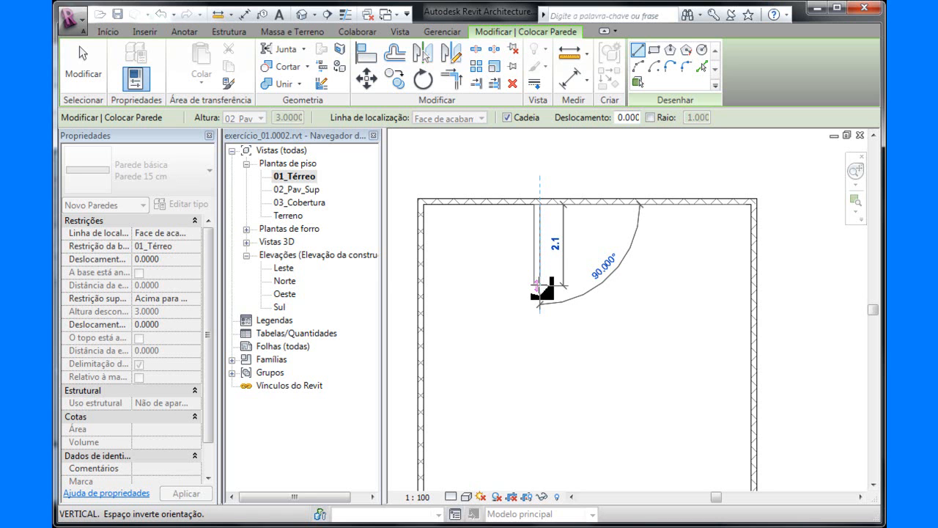
pyautogui.write('1')
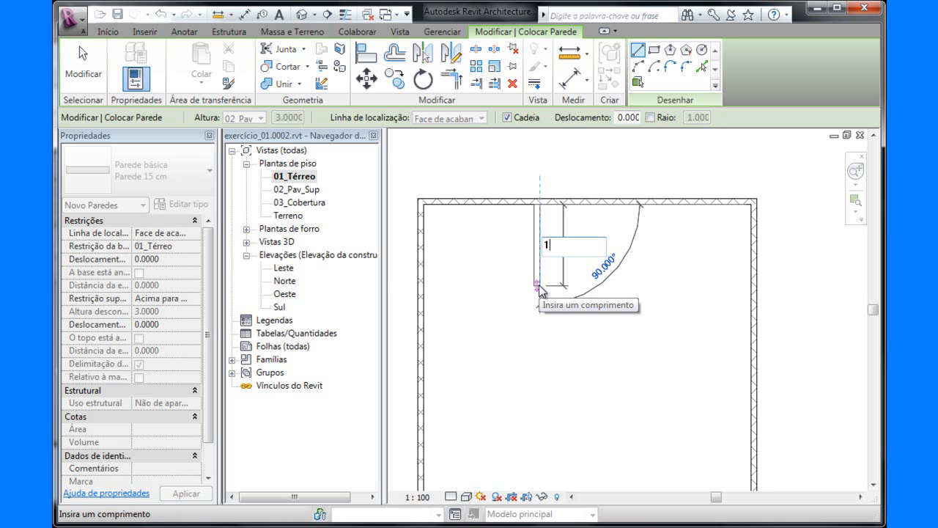
pyautogui.write('.5')
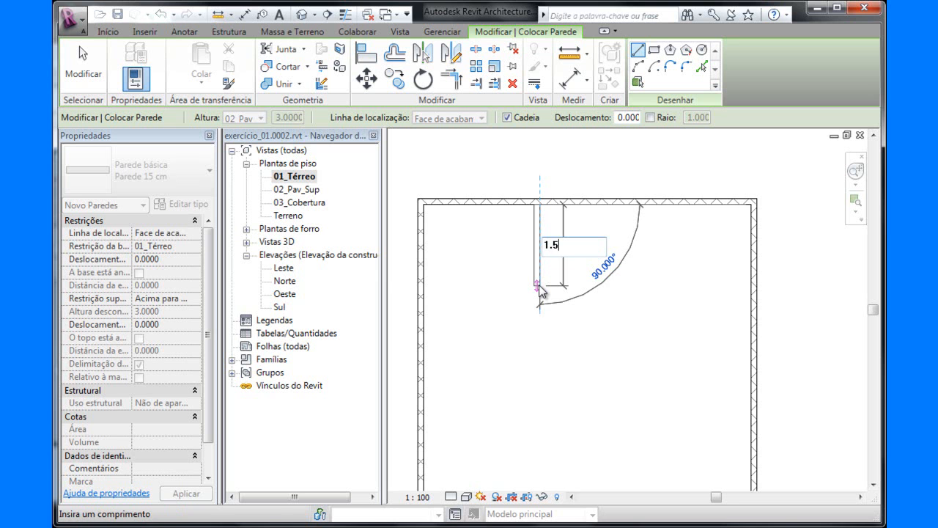
pyautogui.press('Return')
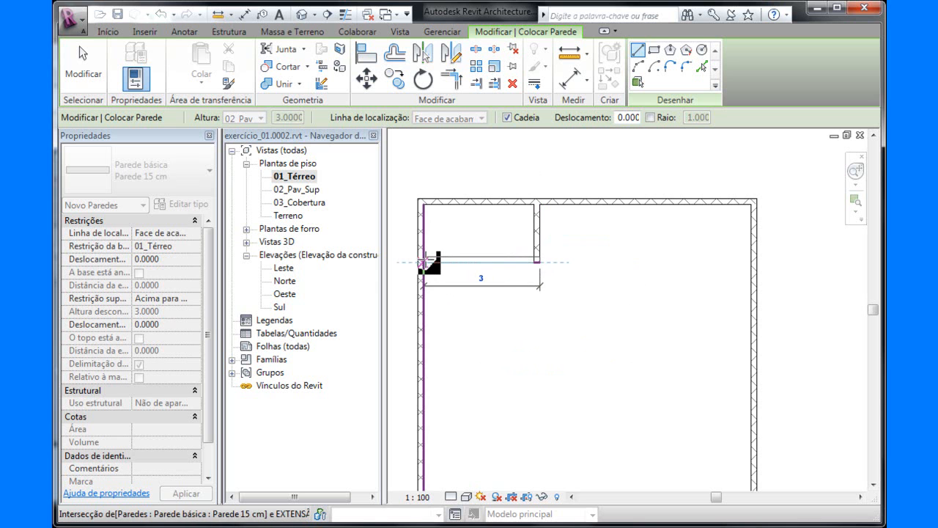
pyautogui.click(425, 262)
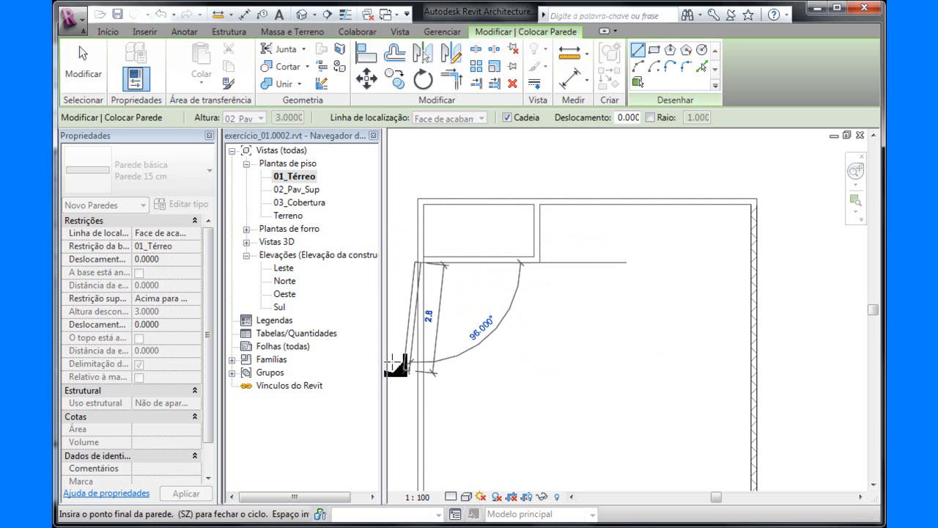
pyautogui.click(82, 63)
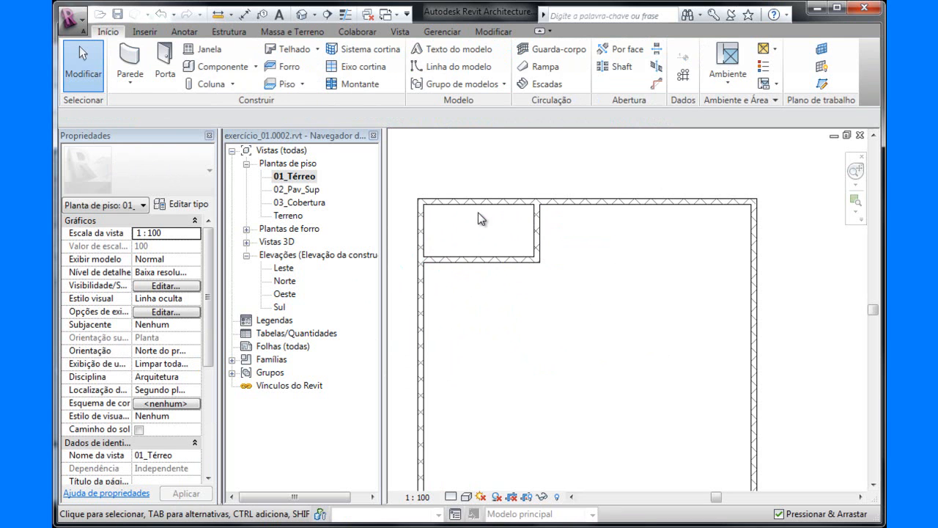
# - Measure the bathroom's inside width between the left exterior wall and the new vertical wall
pyautogui.scroll(3, 484, 221)
pyautogui.moveTo(490, 235); pyautogui.dragTo(627, 272, button='middle')
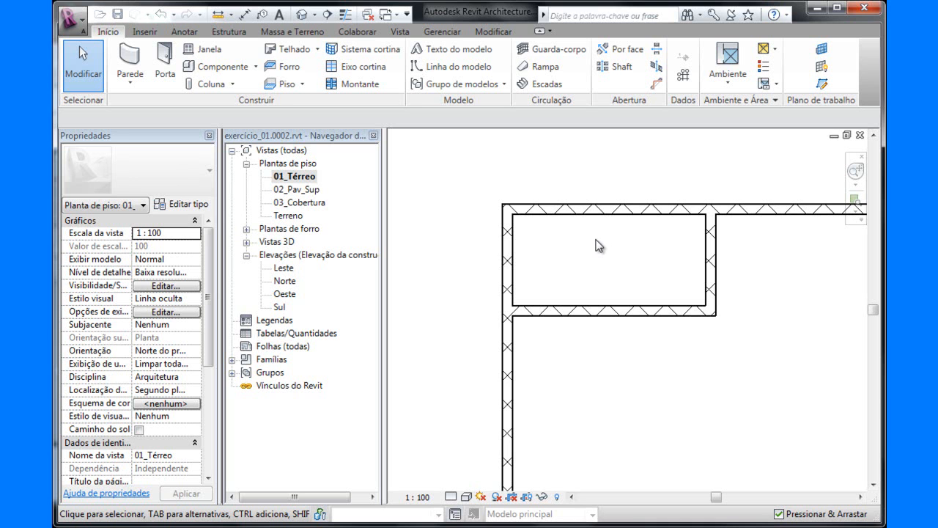
pyautogui.click(219, 15)
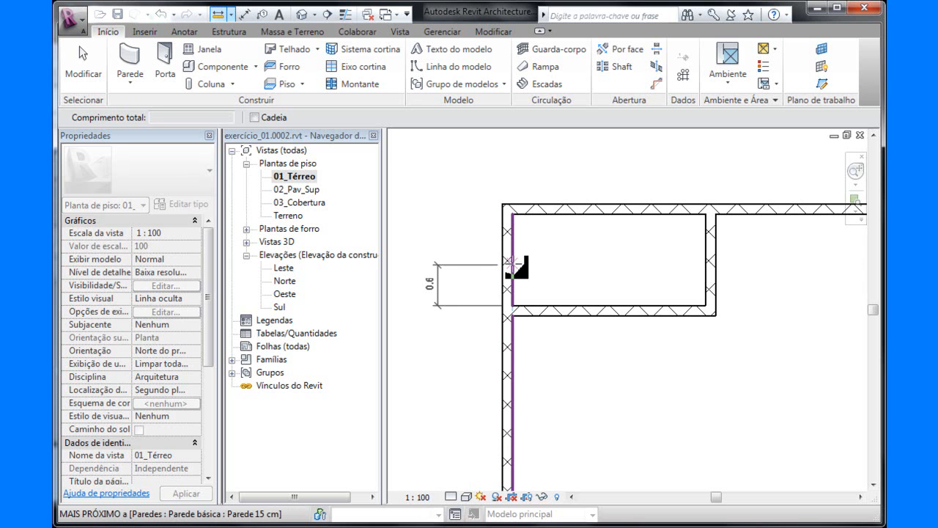
pyautogui.click(512, 264)
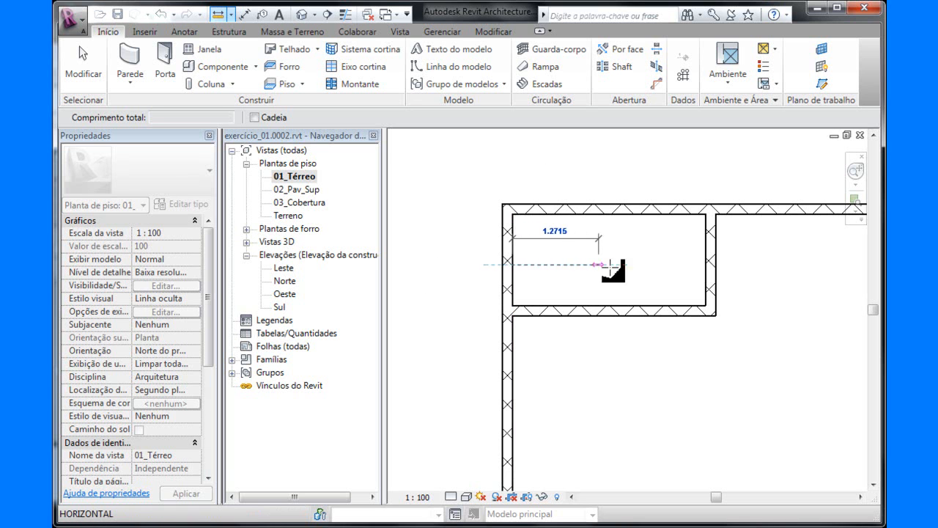
pyautogui.click(705, 266)
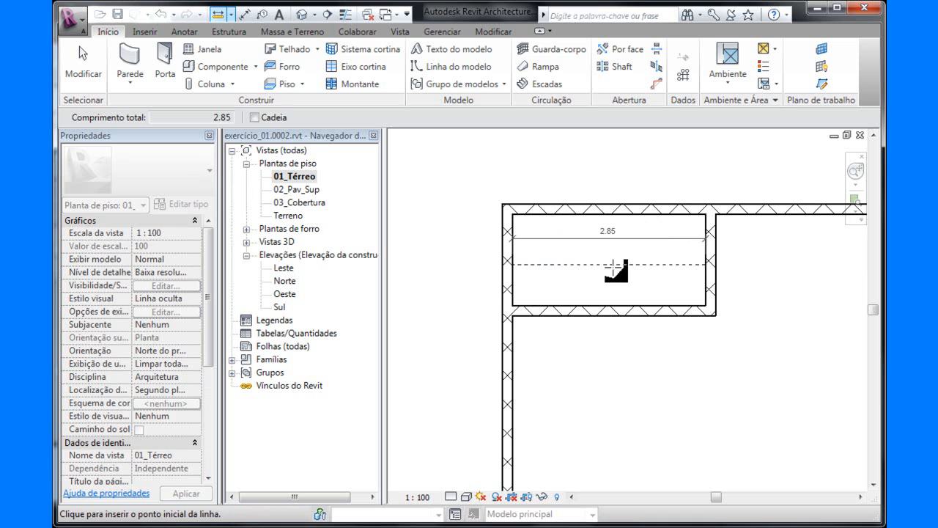
pyautogui.click(81, 59)
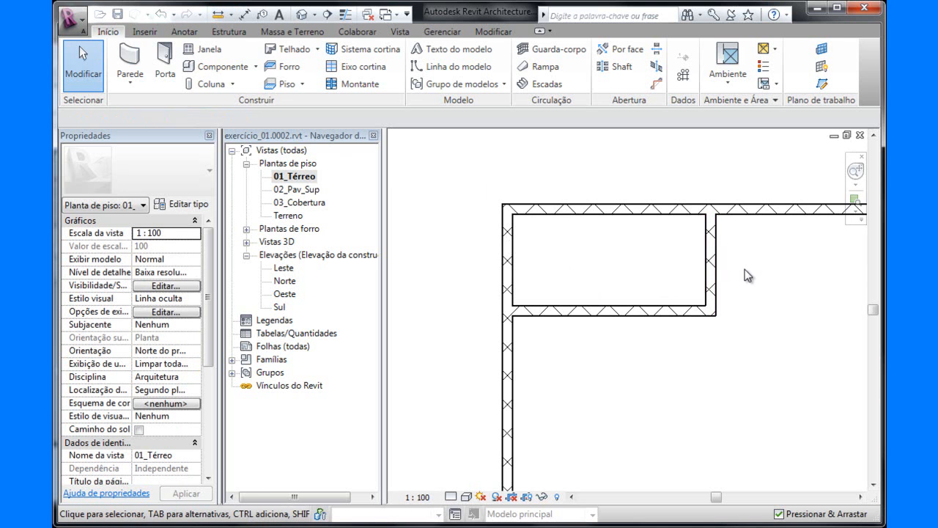
# - Set the clear distance between the left exterior wall and the bathroom's vertical wall to 3 m
pyautogui.click(716, 265)
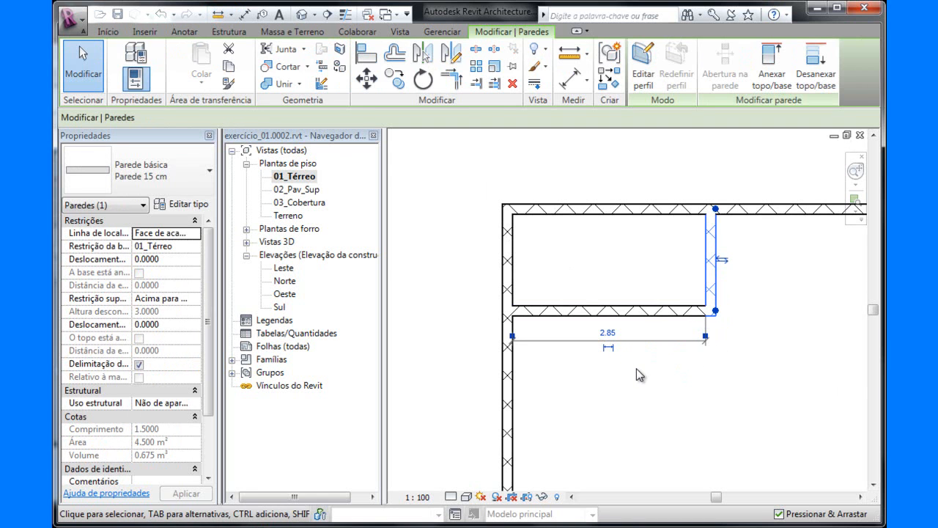
pyautogui.click(613, 335)
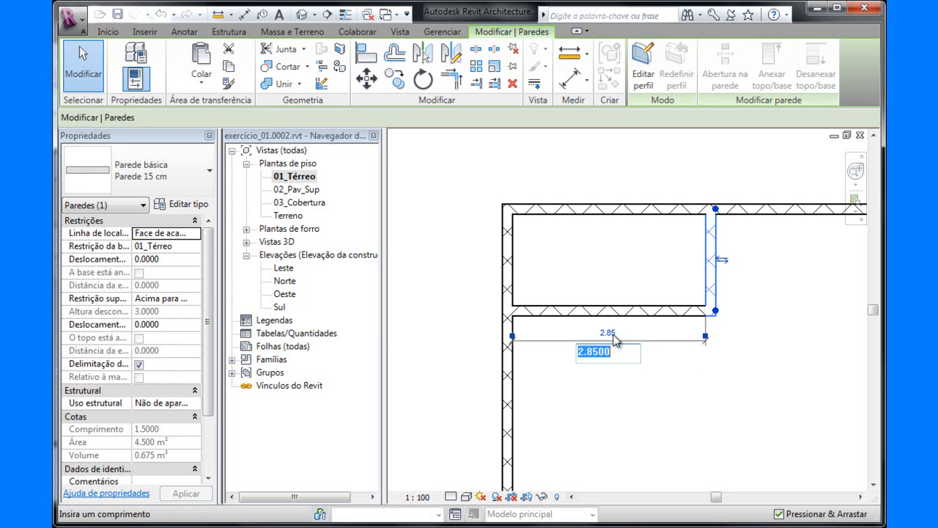
pyautogui.write('3')
pyautogui.press('Return')
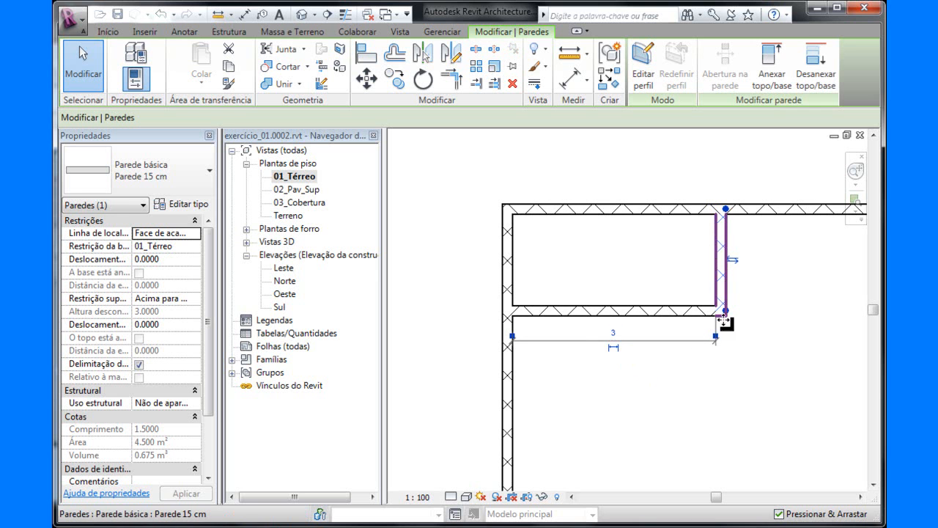
pyautogui.click(779, 353)
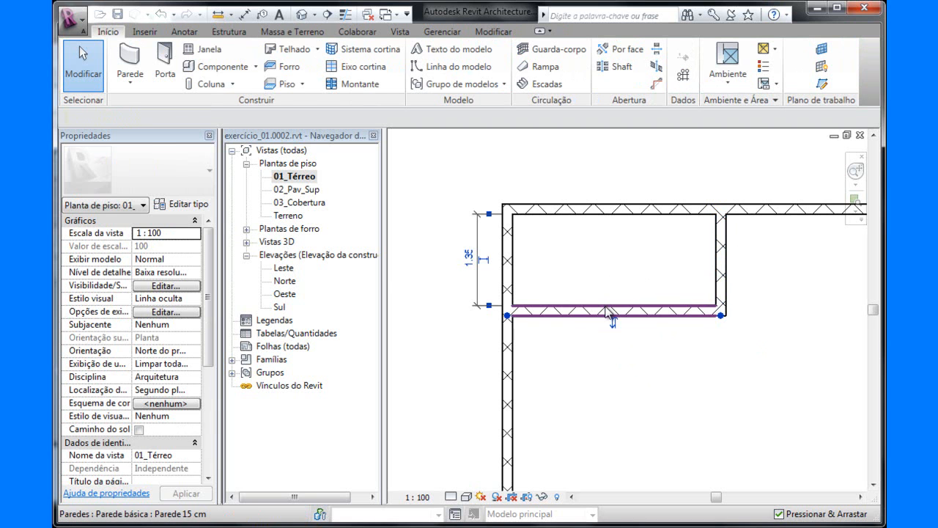
# - Set the clear distance between the upper exterior wall and the bathroom's horizontal wall to 1.5 m
pyautogui.click(608, 312)
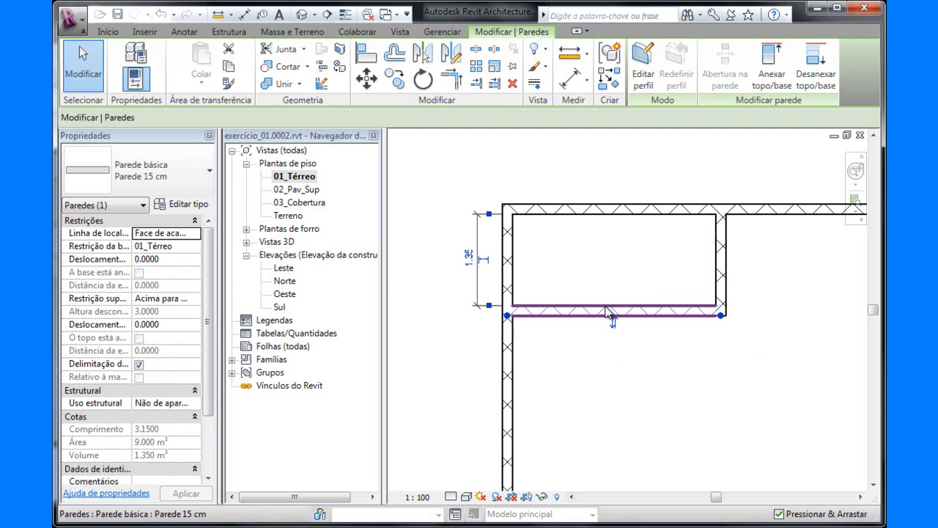
pyautogui.click(470, 259)
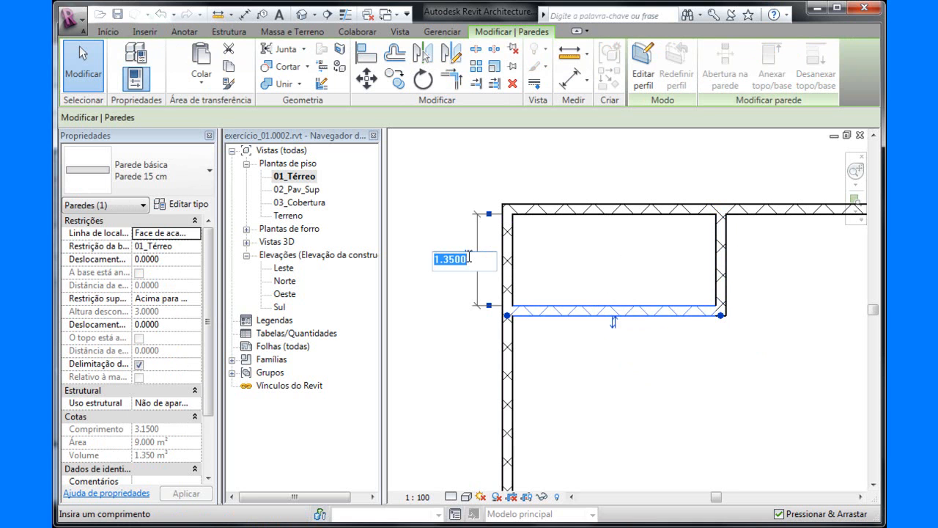
pyautogui.write('1.5')
pyautogui.press('Return')
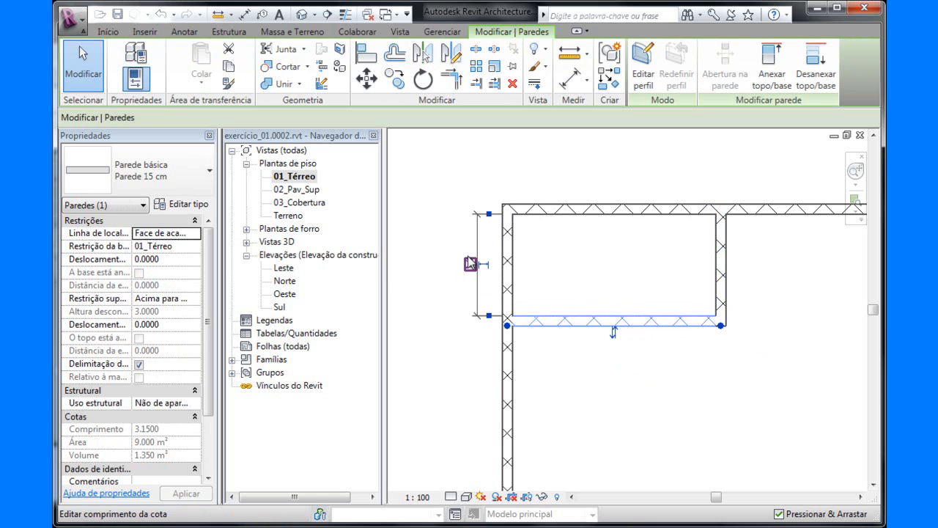
pyautogui.click(425, 249)
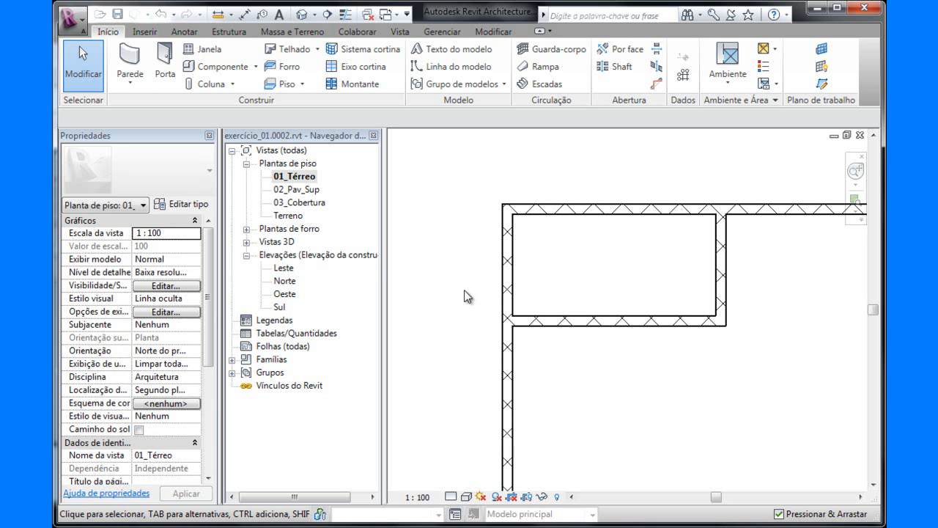
# - Draw a 3.15 m horizontal wall from the left exterior wall, 2 m below the bathroom, ending in line with the bathroom's outer face
pyautogui.moveTo(557, 286); pyautogui.dragTo(507, 253, button='middle')
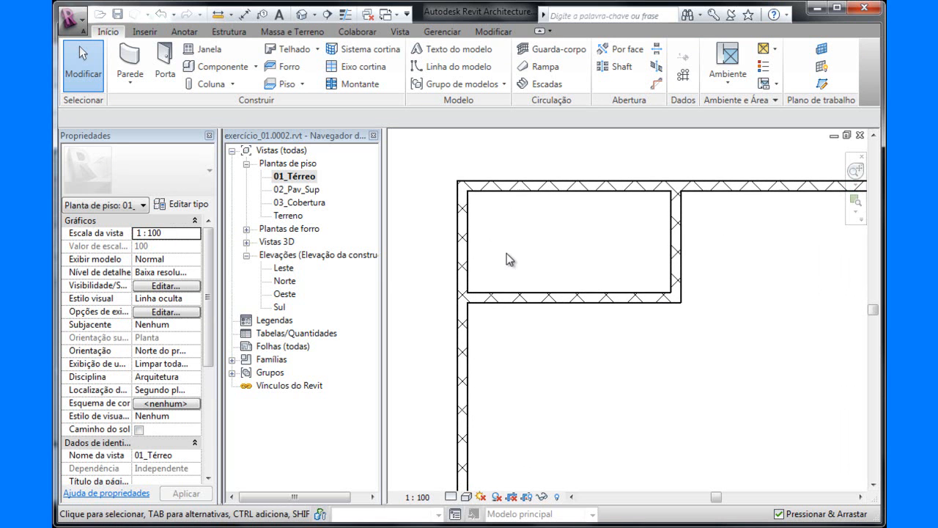
pyautogui.click(132, 63)
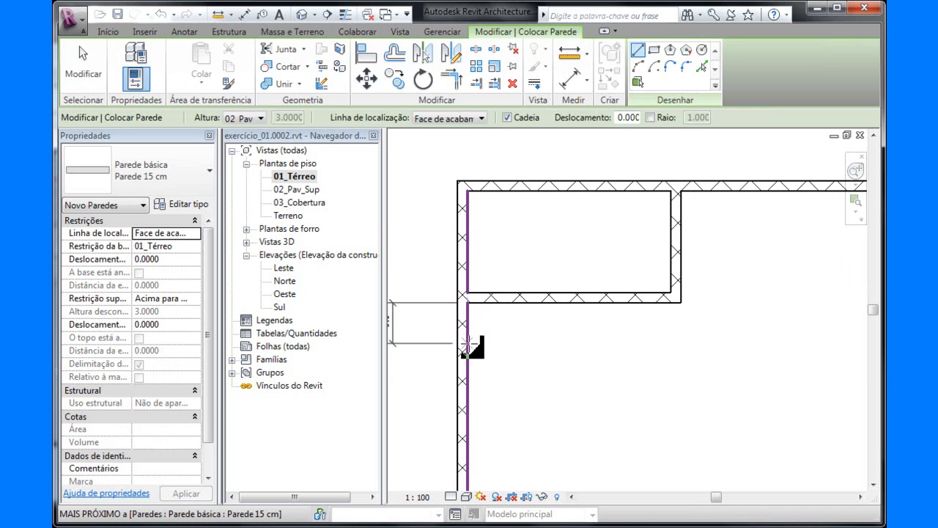
pyautogui.moveTo(489, 354); pyautogui.dragTo(548, 328, button='middle')
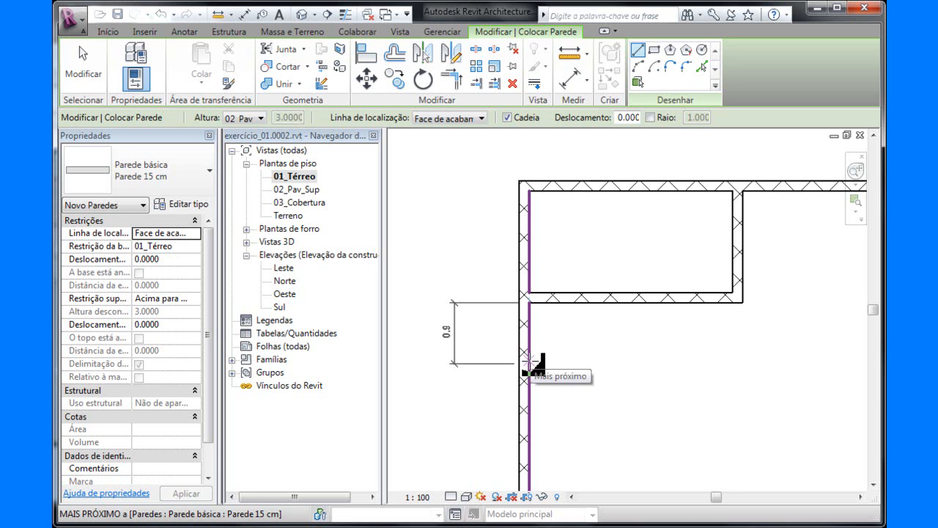
pyautogui.write('2')
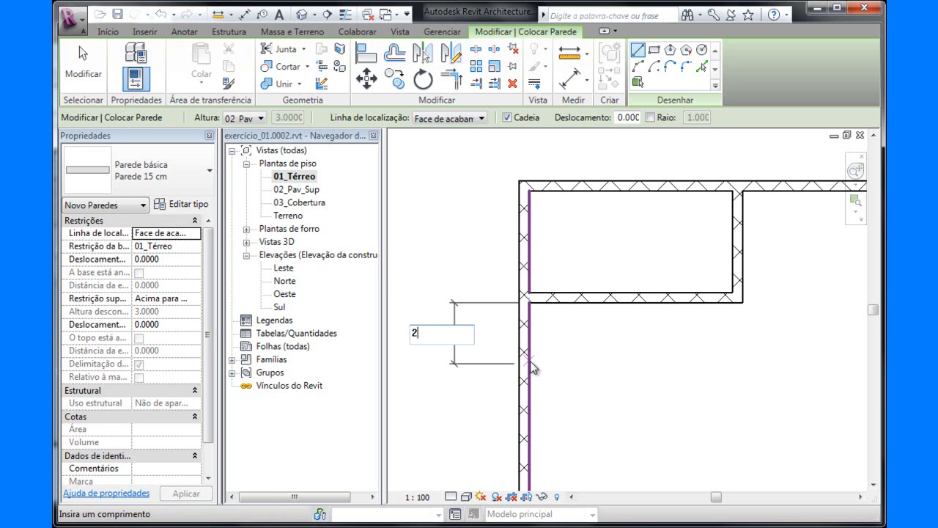
pyautogui.press('Return')
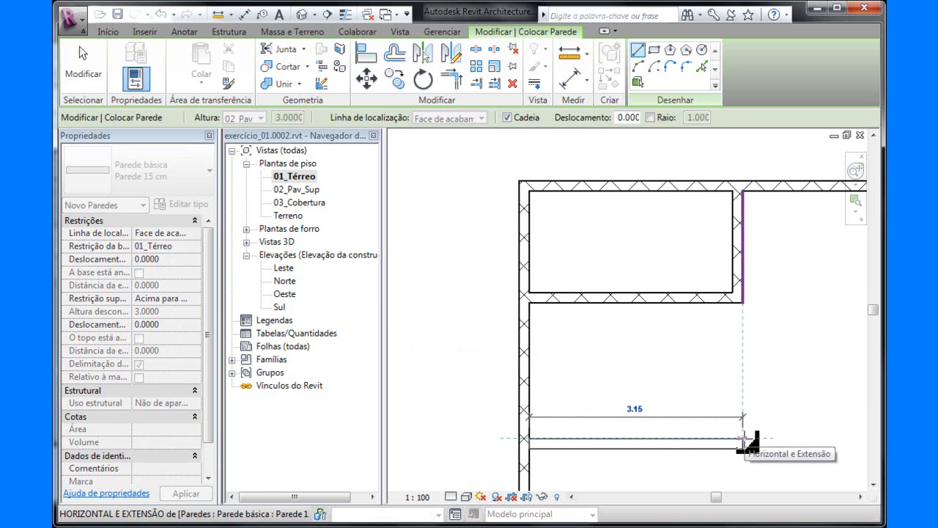
pyautogui.click(743, 438)
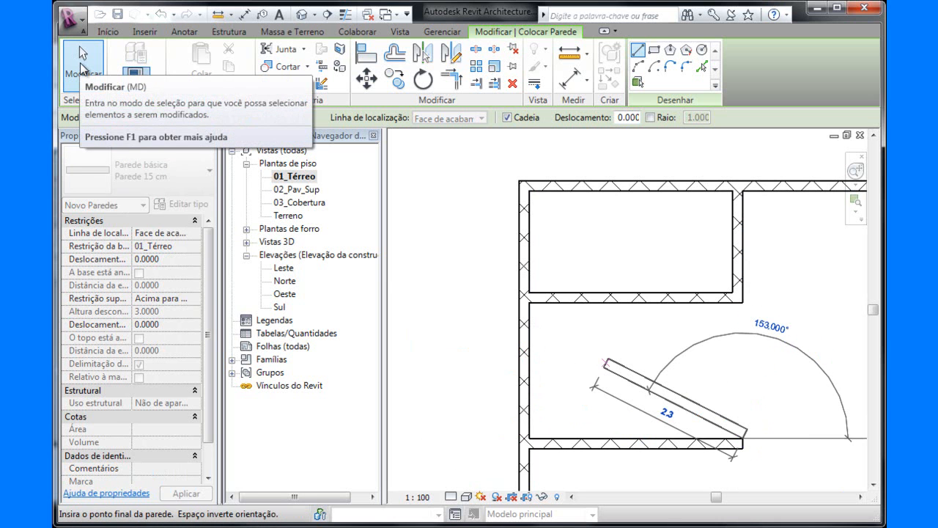
pyautogui.click(87, 68)
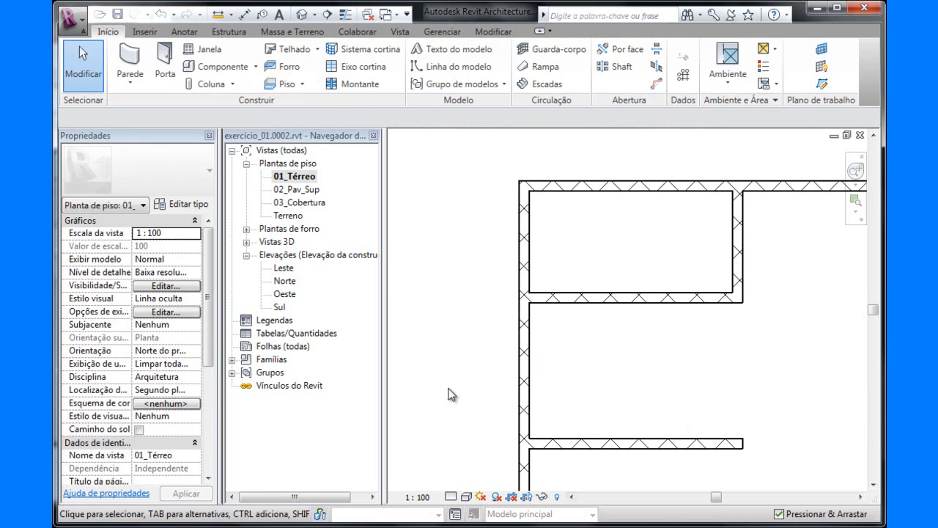
# - Draw a vertical wall 3.65 m down from the upper exterior wall, 1 m clear of the bathroom, continuing horizontally to the right exterior wall
pyautogui.scroll(-2, 606, 359)
pyautogui.moveTo(608, 372); pyautogui.dragTo(490, 317, button='middle')
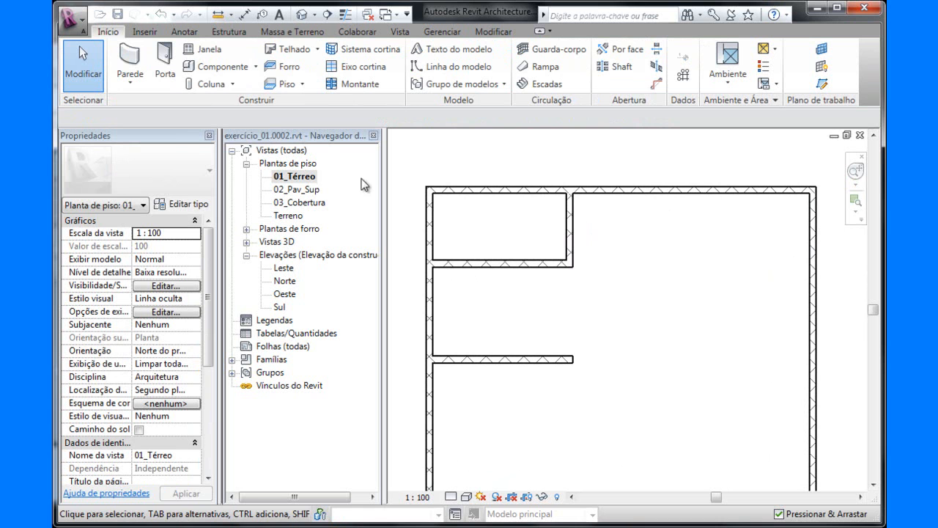
pyautogui.click(139, 82)
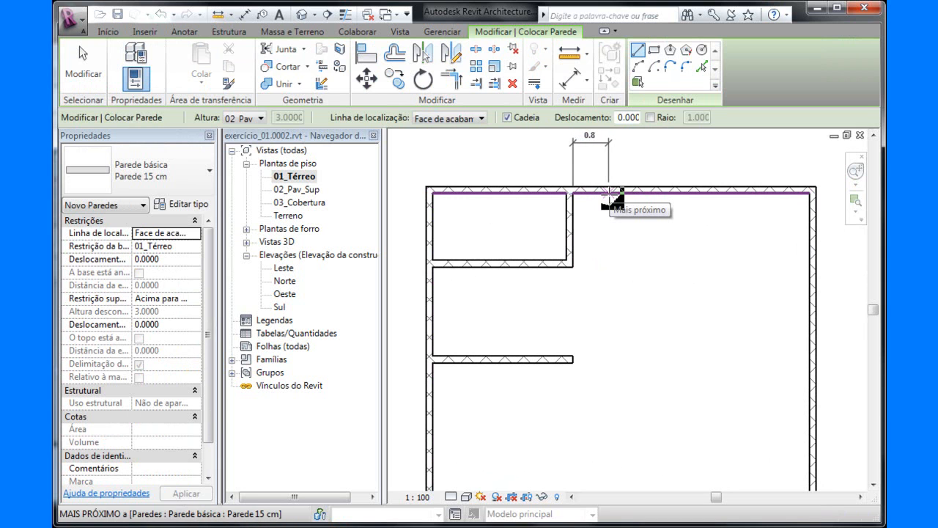
pyautogui.write('1')
pyautogui.press('Return')
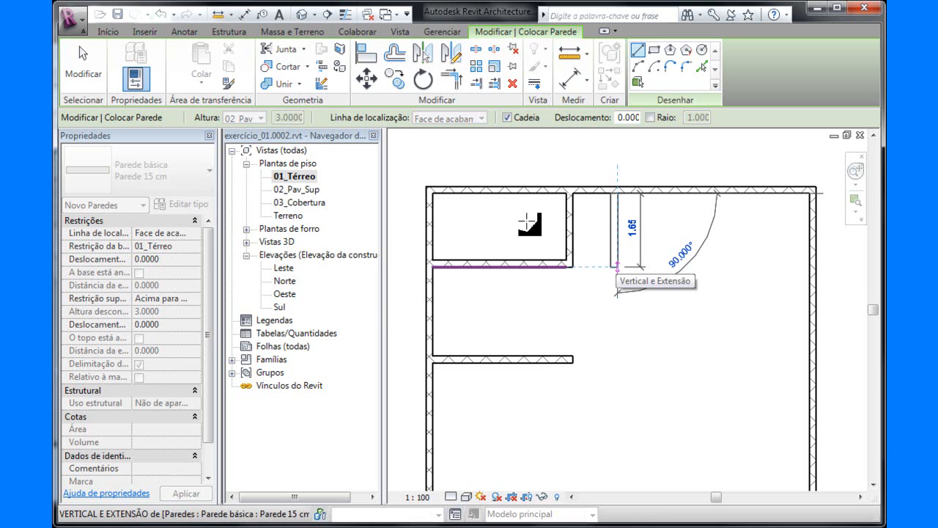
pyautogui.hotkey('alt', 'Tab')
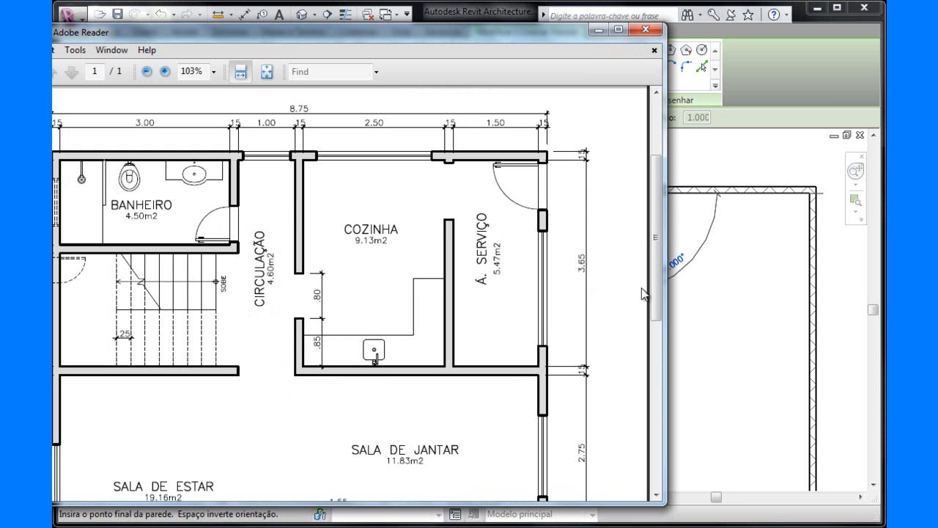
pyautogui.hotkey('alt', 'Tab')
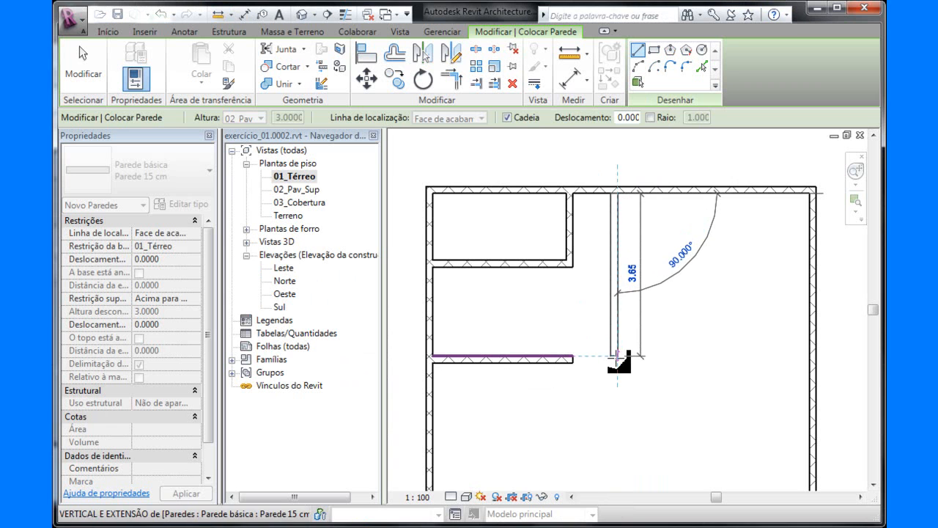
pyautogui.click(618, 357)
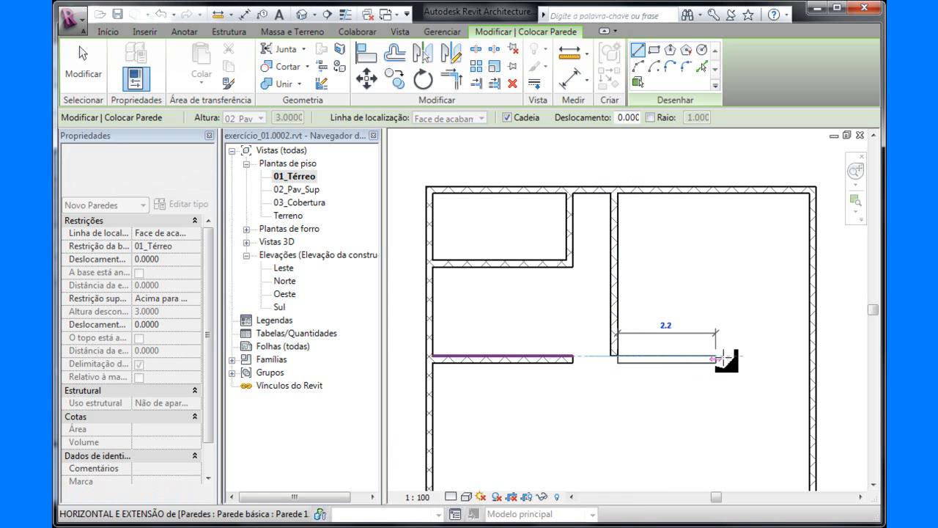
pyautogui.click(810, 358)
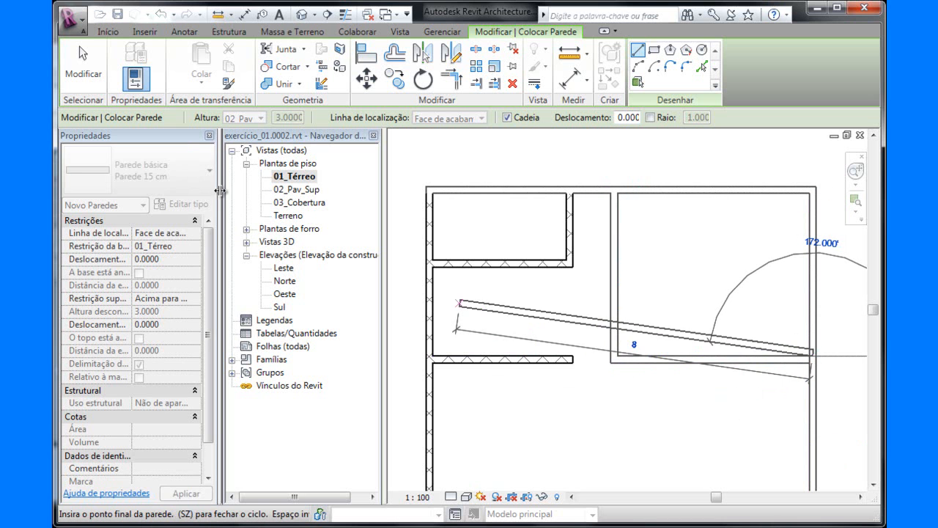
pyautogui.click(83, 64)
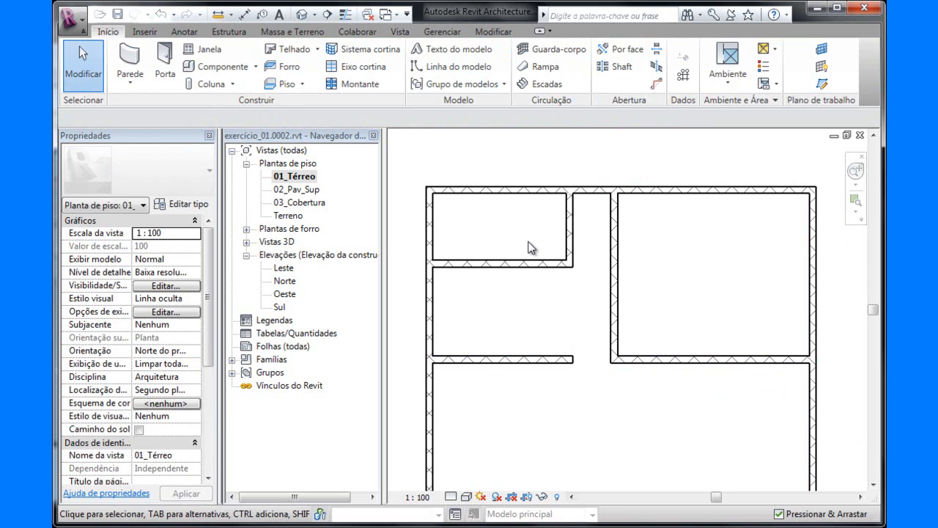
# - Show the model in 3D with the Sombreado com arestas visual style, and return to the 01_Térreo floor plan
pyautogui.click(300, 15)
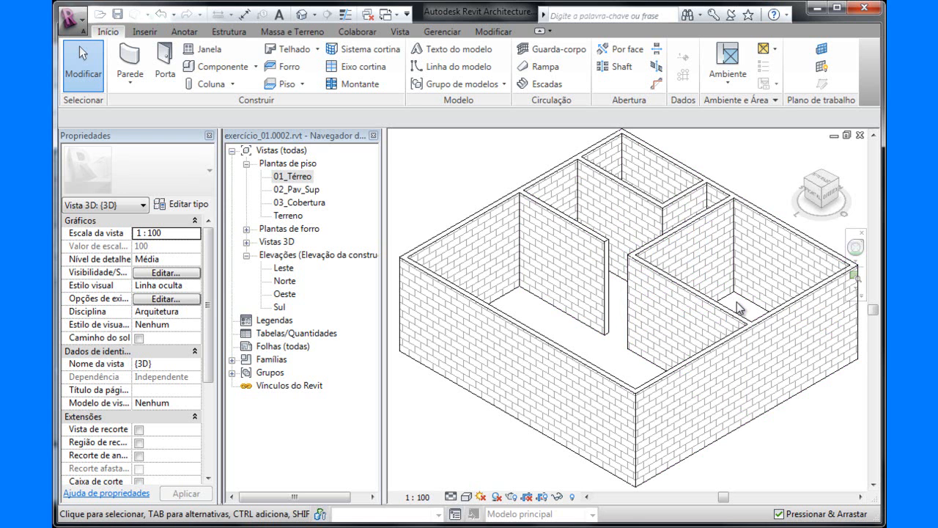
pyautogui.click(466, 497)
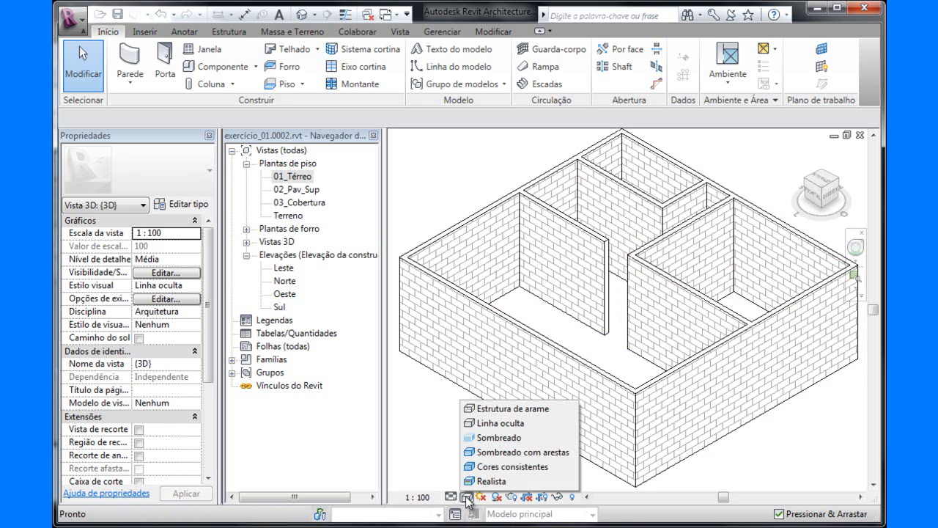
pyautogui.click(483, 455)
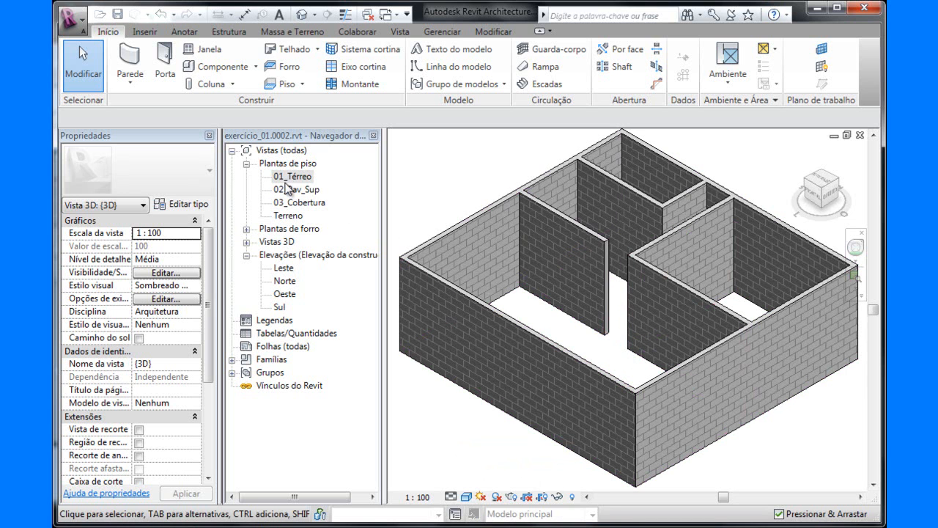
pyautogui.doubleClick(282, 179)
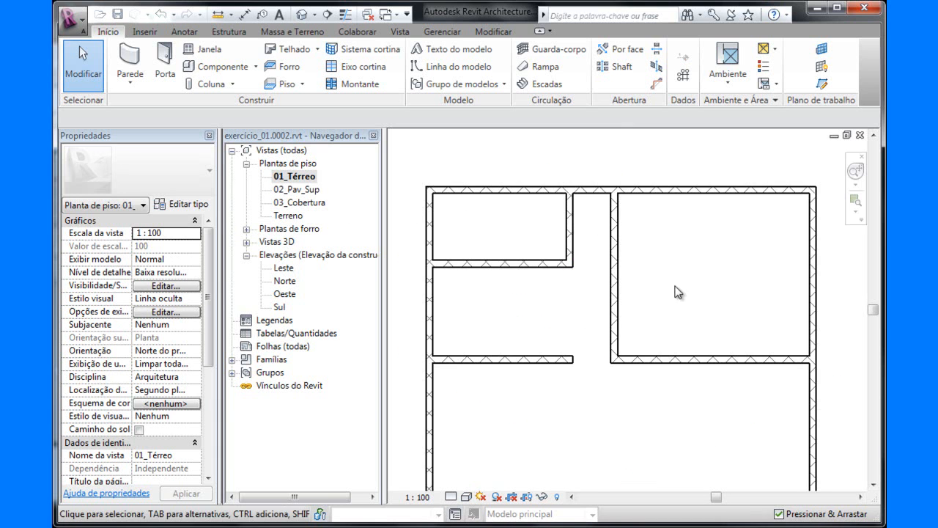
# - Draw the vertical wall between kitchen and service area, 1.5 m clear of the right exterior wall, and check its spacing
pyautogui.click(476, 527)
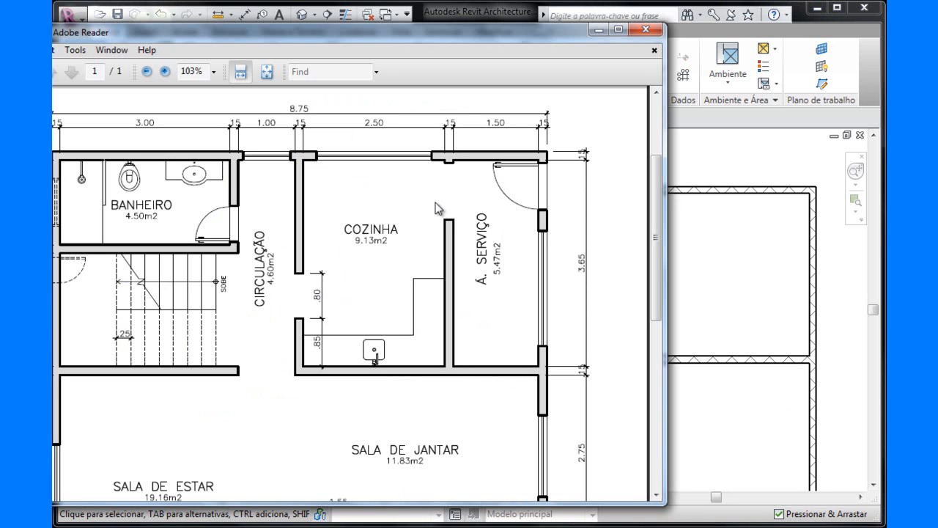
pyautogui.click(701, 164)
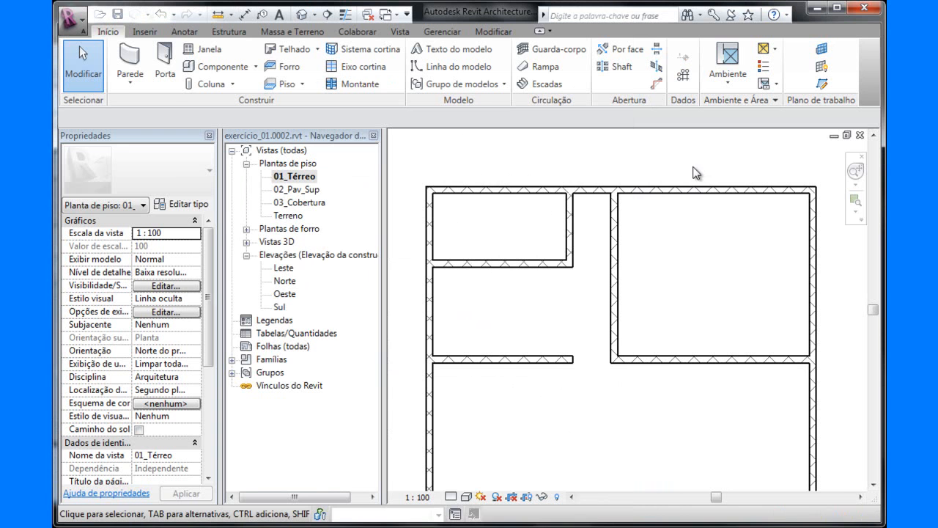
pyautogui.click(129, 60)
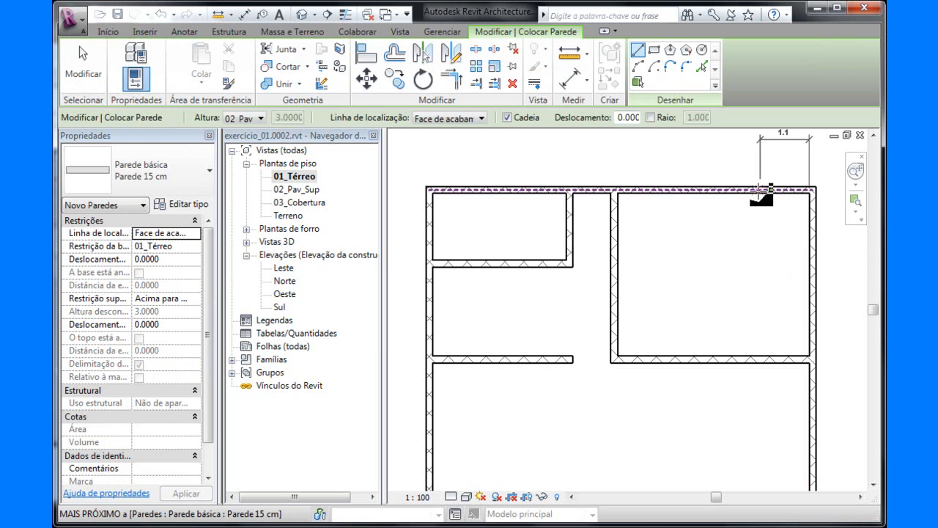
pyautogui.write('1')
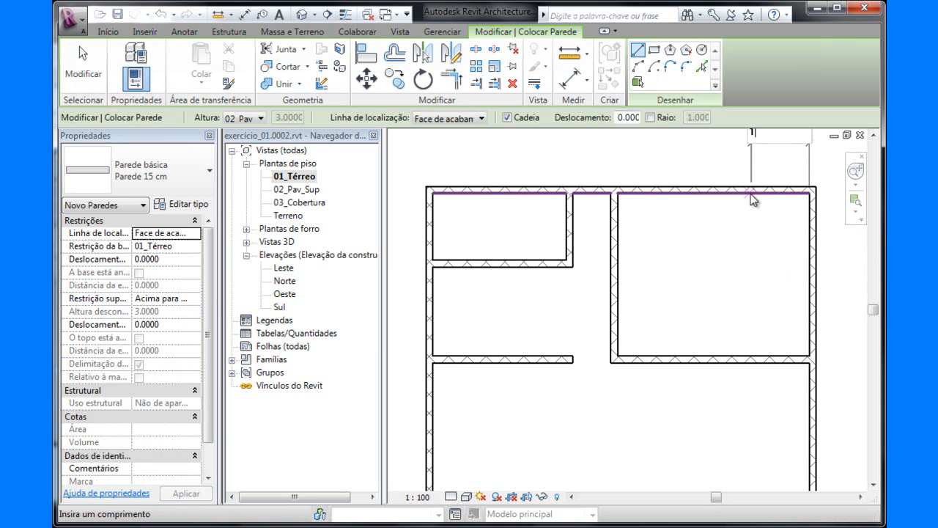
pyautogui.write('.5')
pyautogui.press('Return')
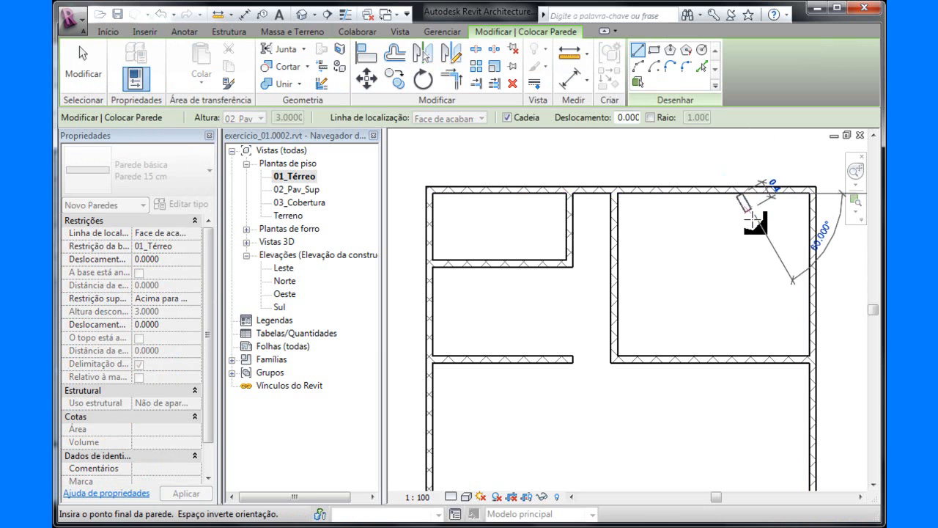
pyautogui.click(743, 357)
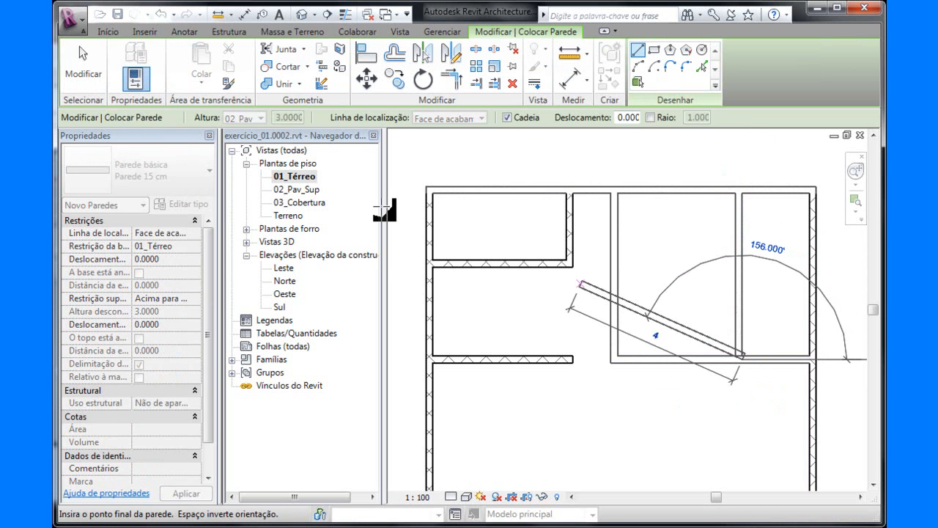
pyautogui.click(93, 57)
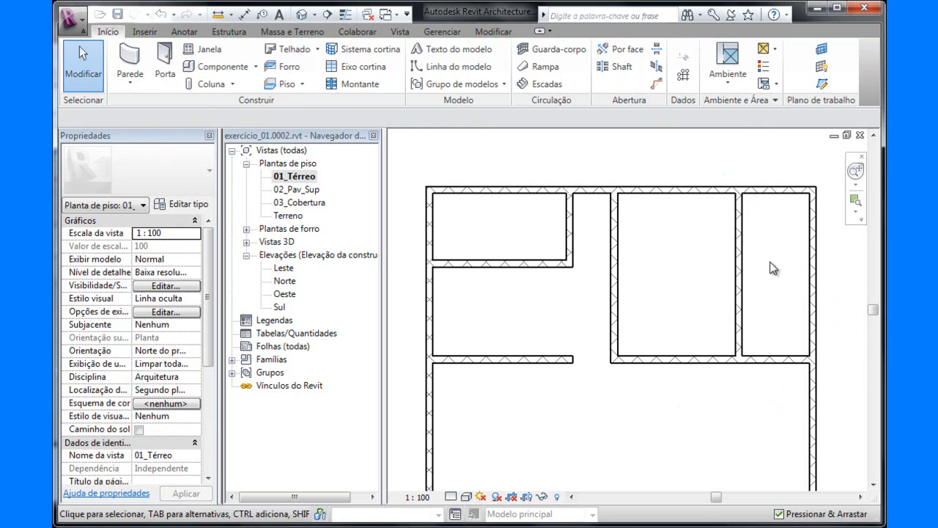
pyautogui.click(740, 281)
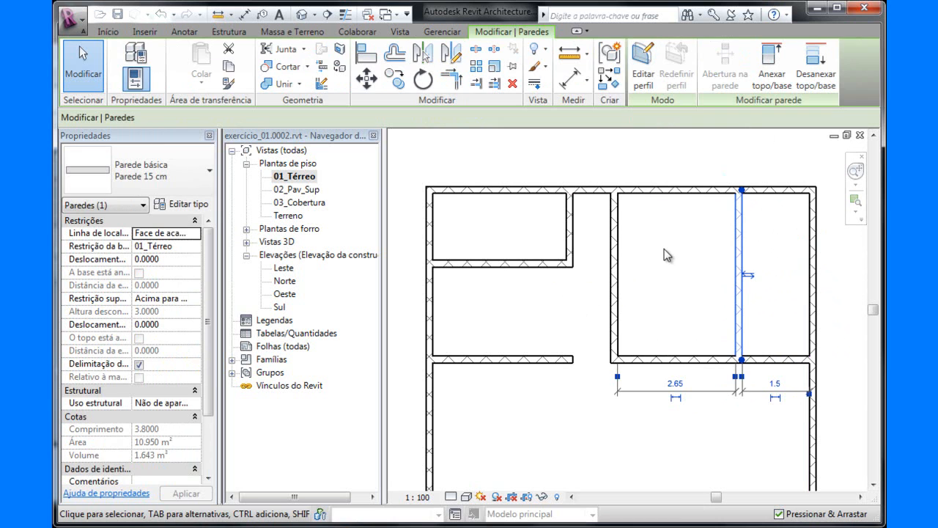
pyautogui.click(665, 248)
# - Draw a 2.75 m horizontal wall from the right exterior wall's outer face, 1.25 m above the lower wall, continuing down to the lower exterior wall
pyautogui.moveTo(623, 450); pyautogui.dragTo(599, 361, button='middle')
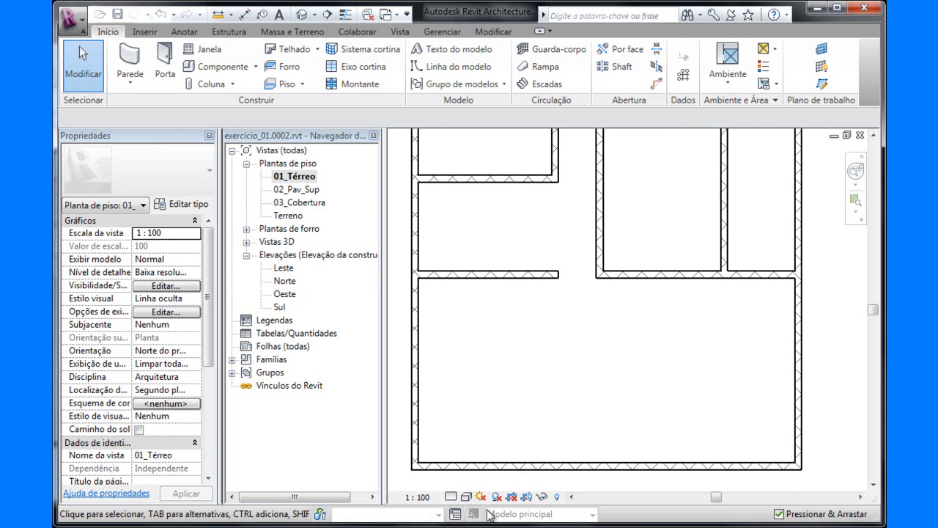
pyautogui.hotkey('alt', 'Tab')
pyautogui.scroll(-5, 576, 353)
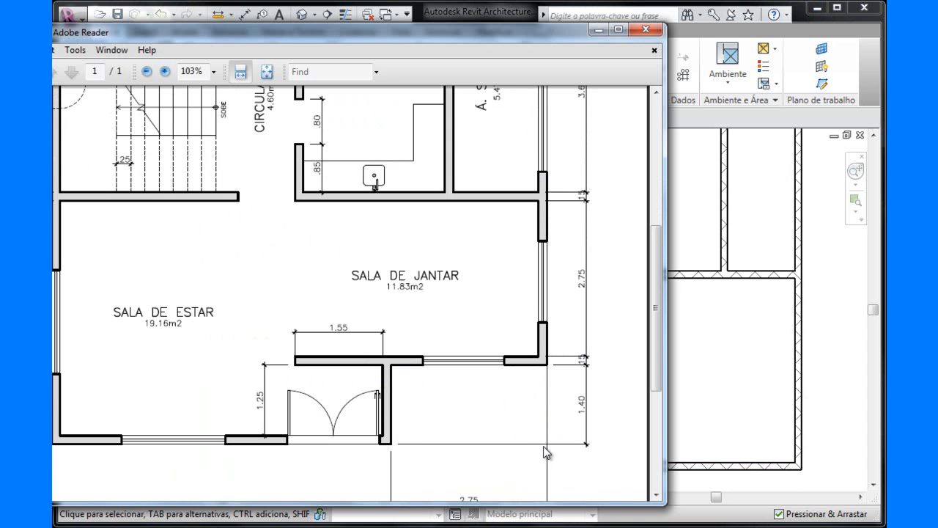
pyautogui.scroll(-2, 506, 418)
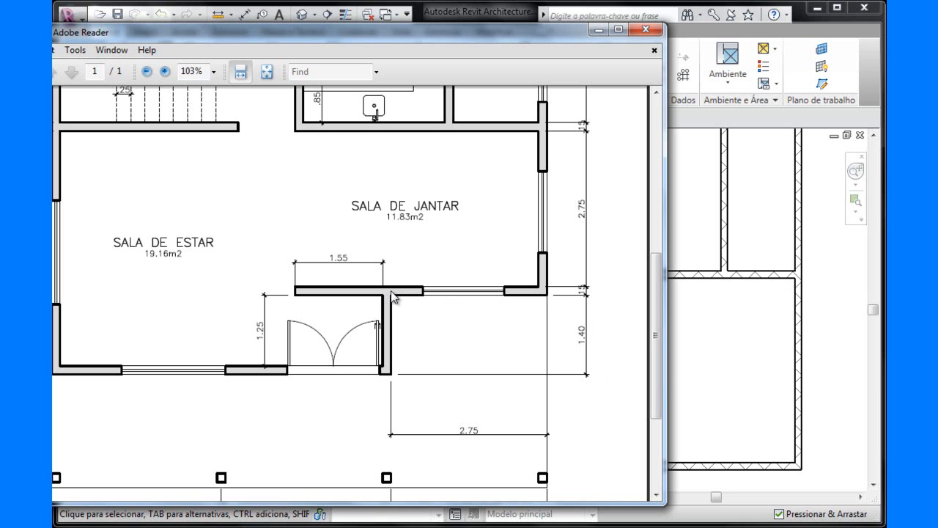
pyautogui.click(726, 343)
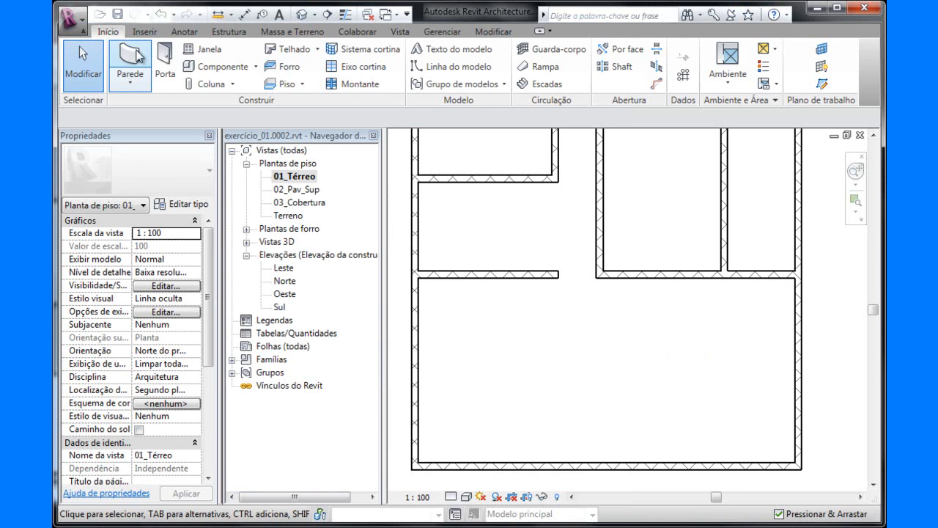
pyautogui.click(139, 62)
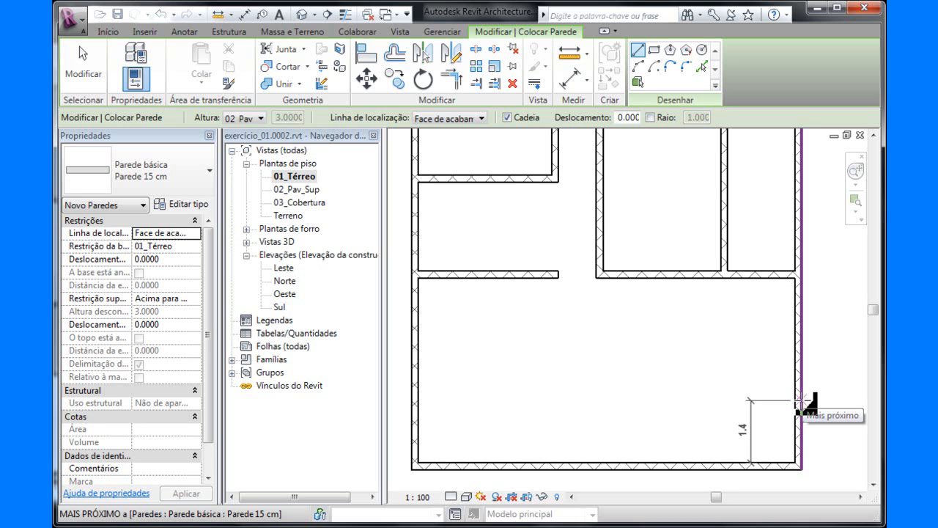
pyautogui.write('1')
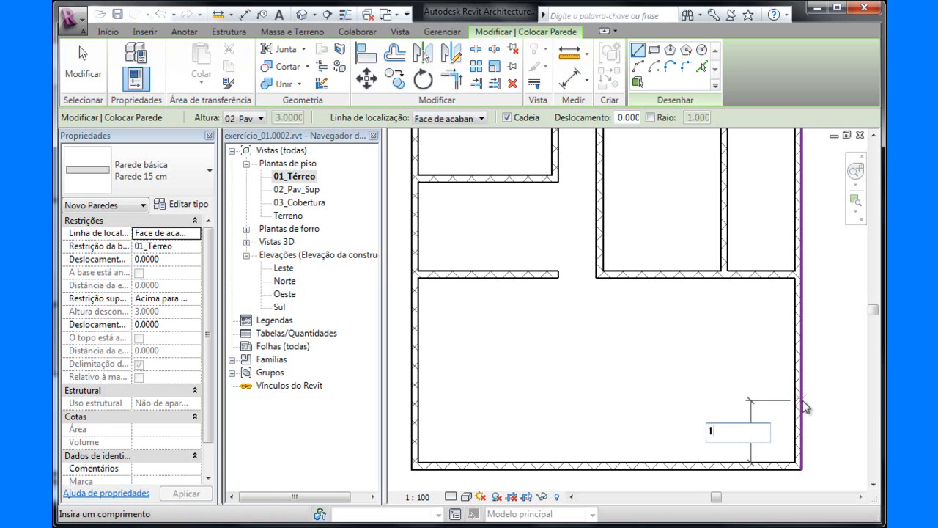
pyautogui.write('.25')
pyautogui.press('Return')
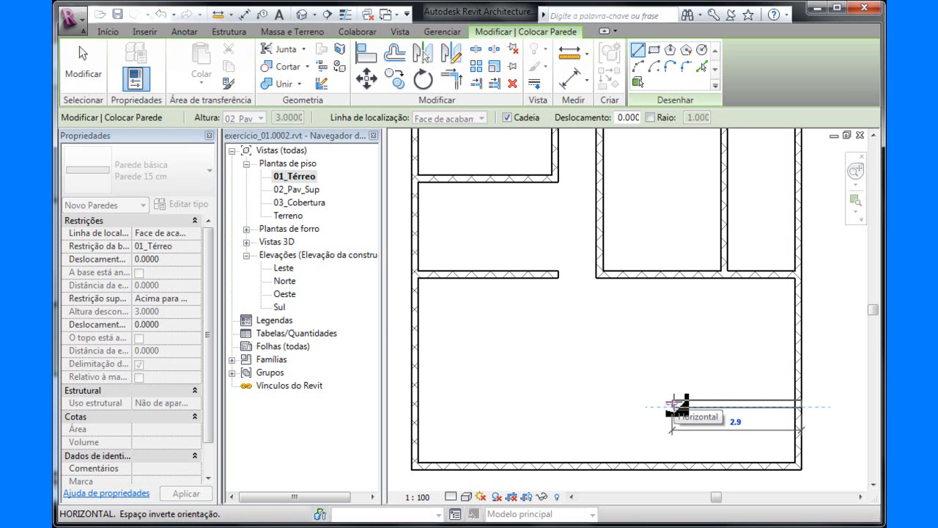
pyautogui.hotkey('alt', 'Tab')
pyautogui.hotkey('alt', 'Tab')
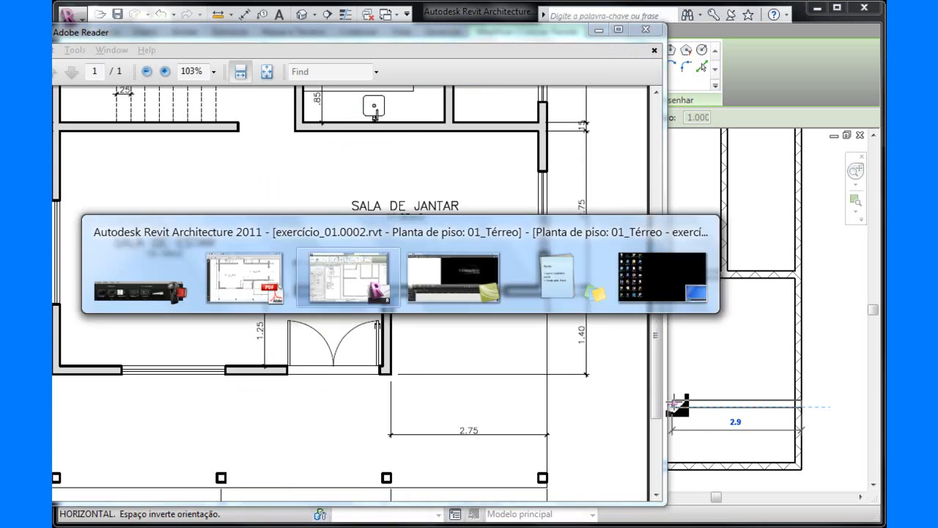
pyautogui.write('2')
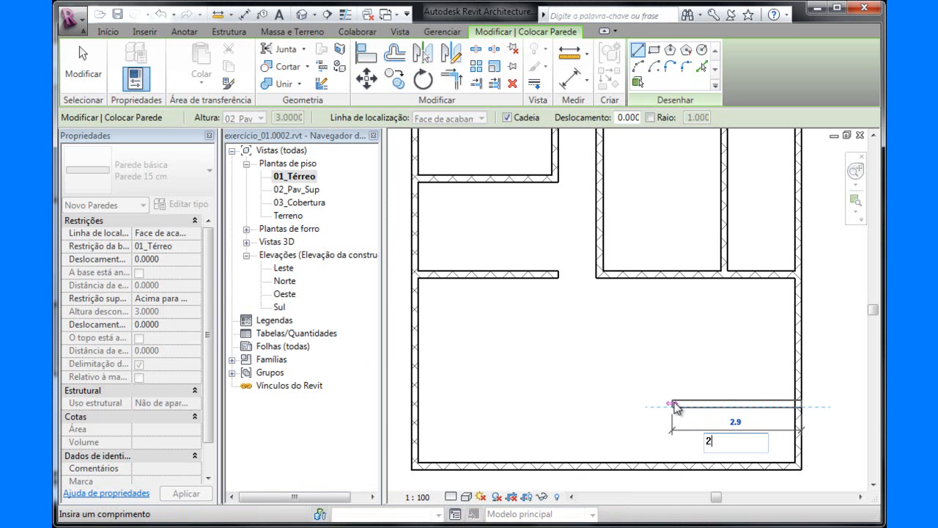
pyautogui.write('.75')
pyautogui.press('Return')
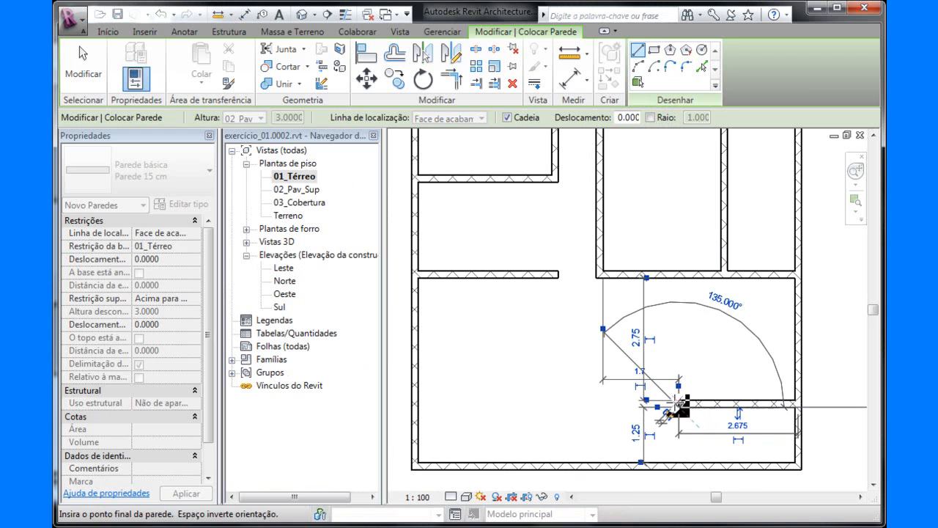
pyautogui.click(681, 464)
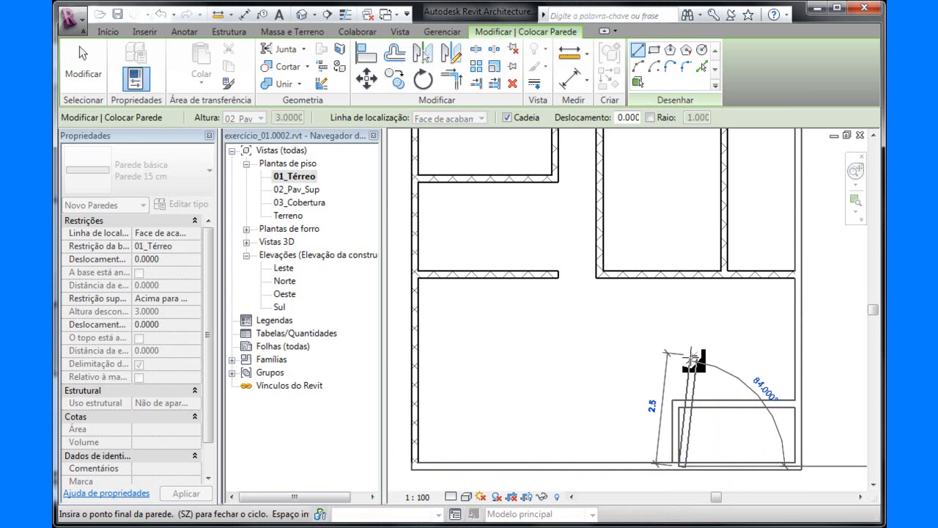
pyautogui.click(84, 68)
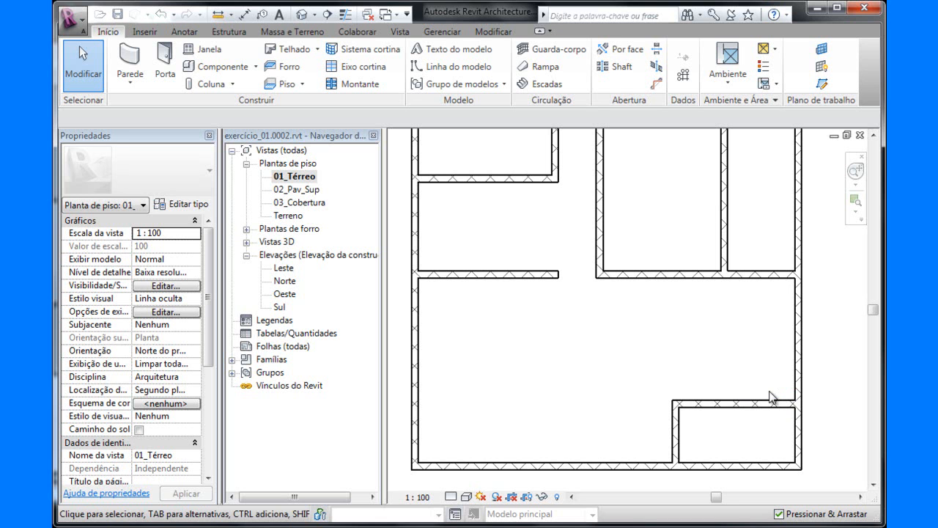
# - Trim the right exterior wall to a corner with the new 2.75 m horizontal wall, removing its part below
pyautogui.click(495, 31)
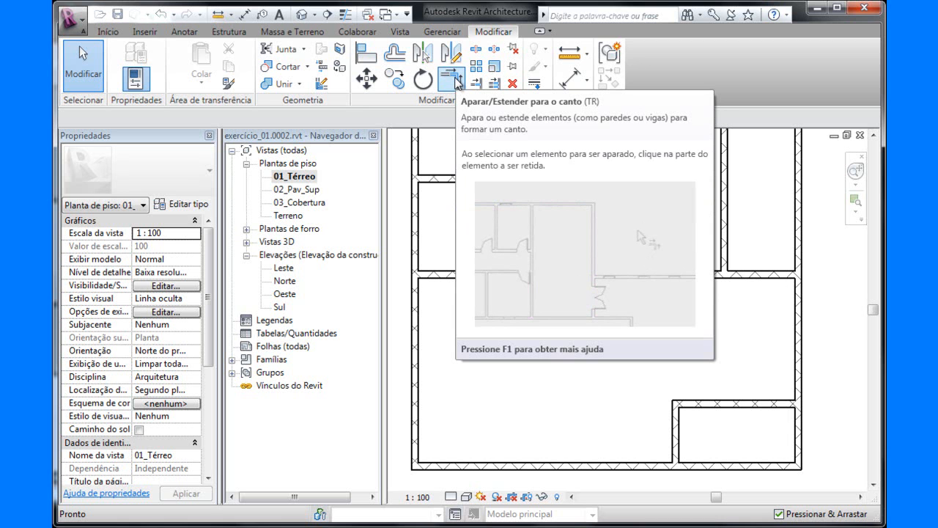
pyautogui.click(453, 79)
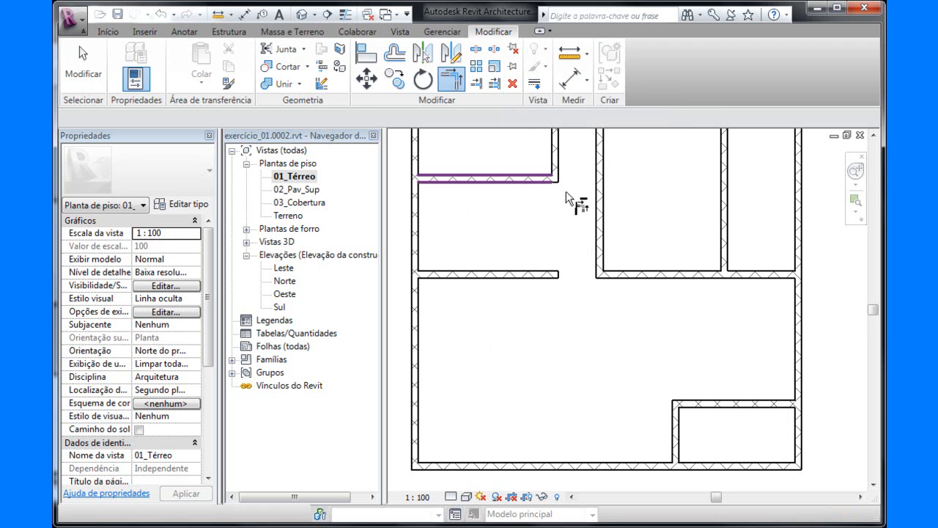
pyautogui.click(797, 377)
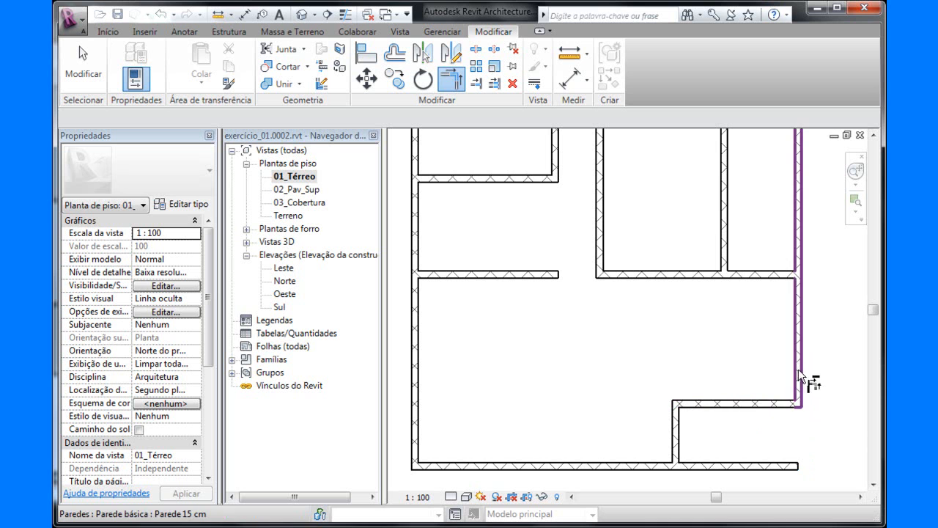
# - Finish the right exterior wall's corner with the 2.75 m wall, and trim the lower exterior wall to a corner with the recess's vertical wall
pyautogui.click(779, 402)
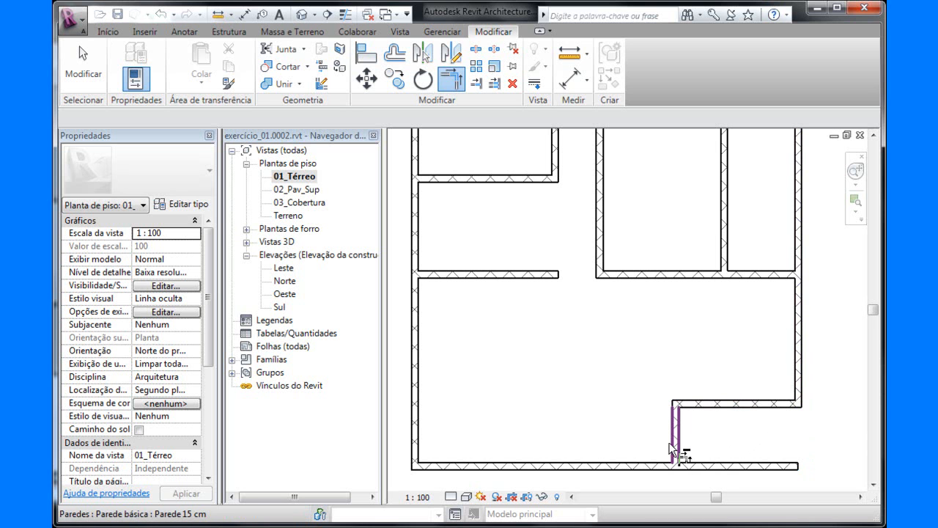
pyautogui.click(676, 451)
pyautogui.click(648, 464)
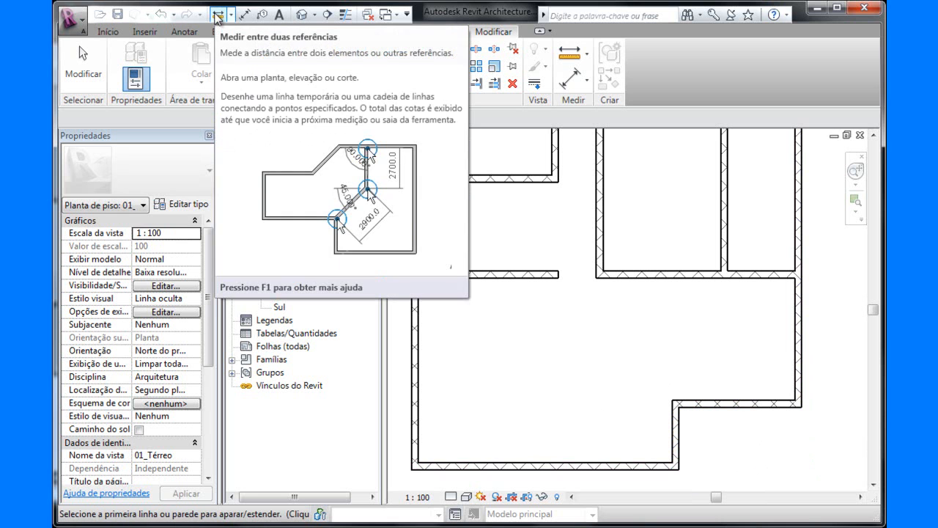
# - Measure the recess's width and depth between the outer faces of the exterior walls
pyautogui.click(218, 15)
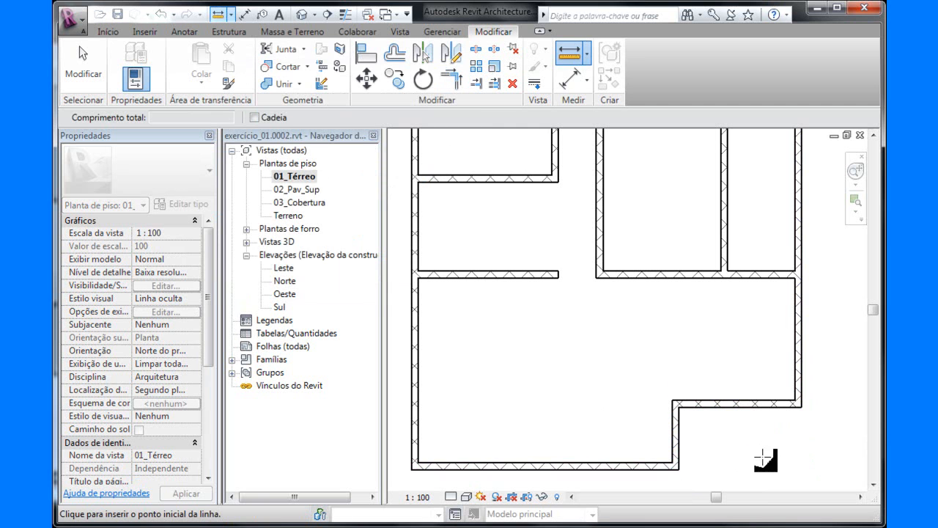
pyautogui.click(680, 449)
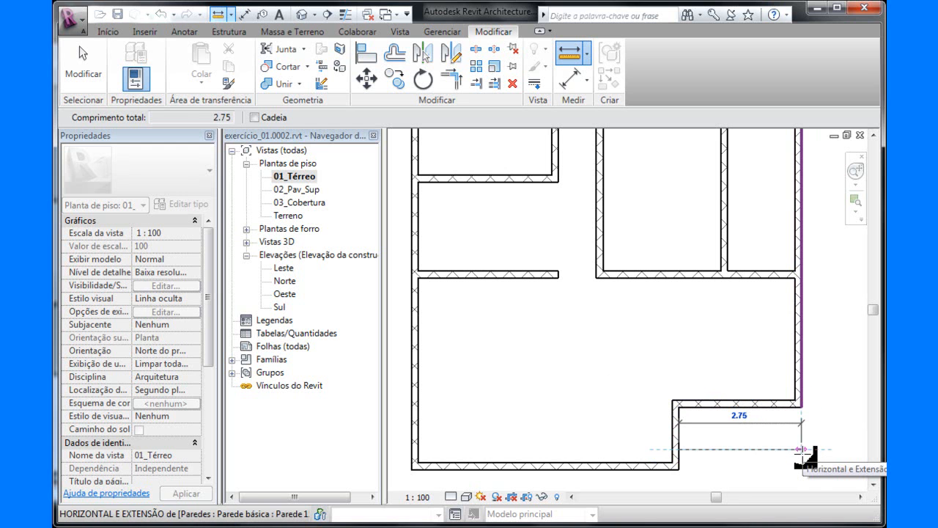
pyautogui.click(802, 449)
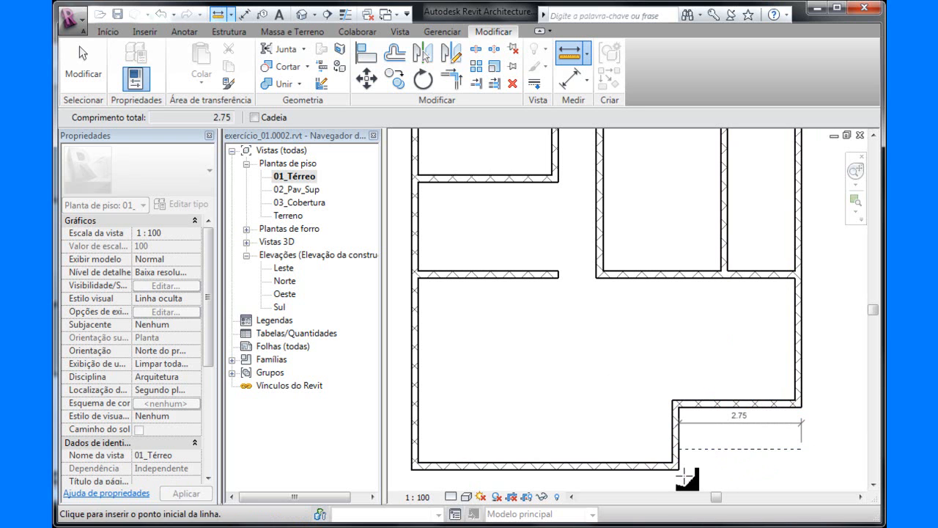
pyautogui.click(663, 469)
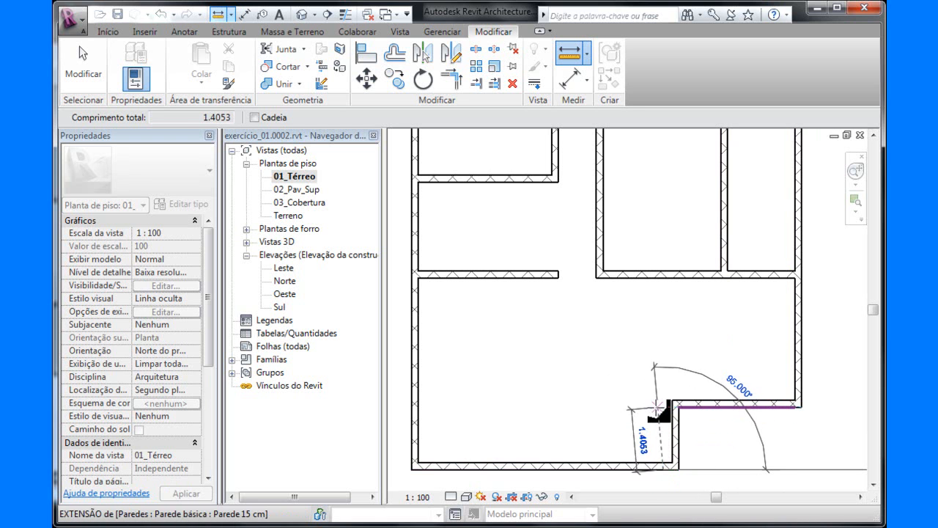
pyautogui.click(663, 408)
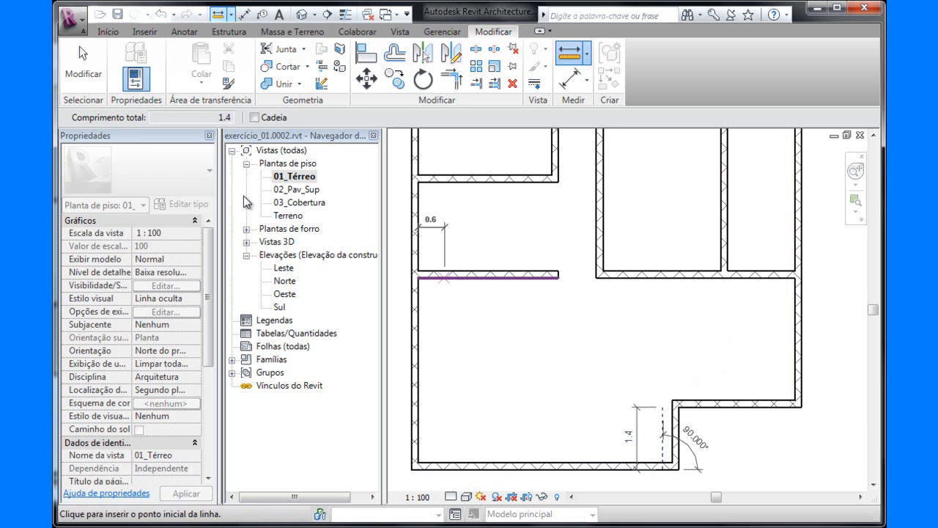
pyautogui.click(93, 70)
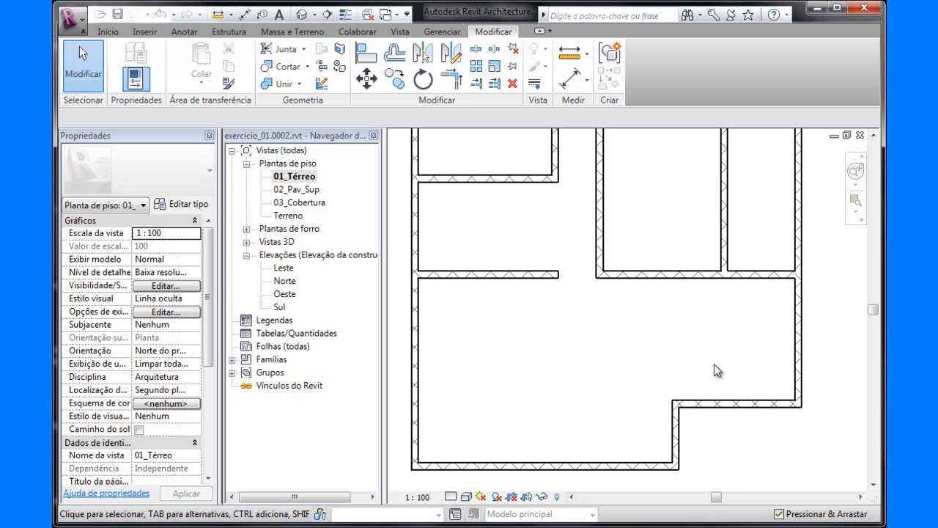
# - Extend the recess's horizontal wall leftward past the vertical wall to a length of about 4.8 m
pyautogui.click(728, 404)
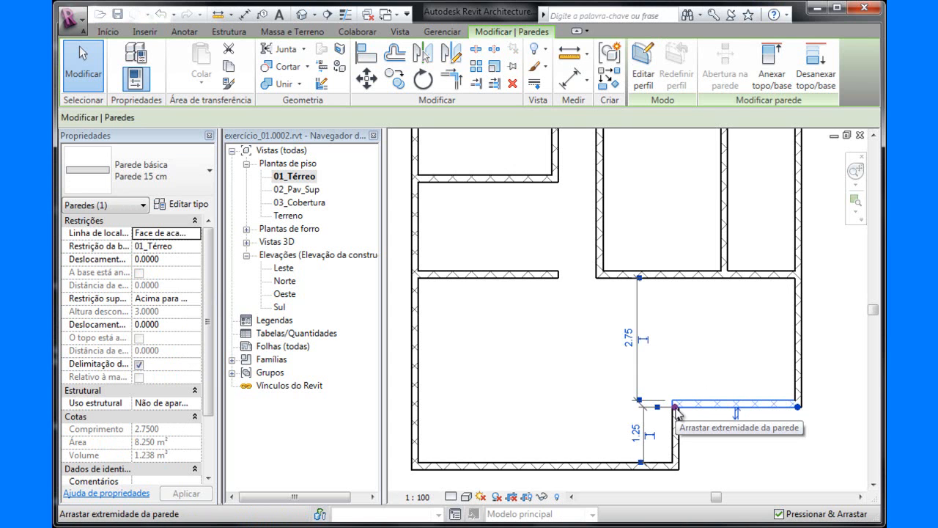
pyautogui.moveTo(676, 409); pyautogui.dragTo(584, 407)
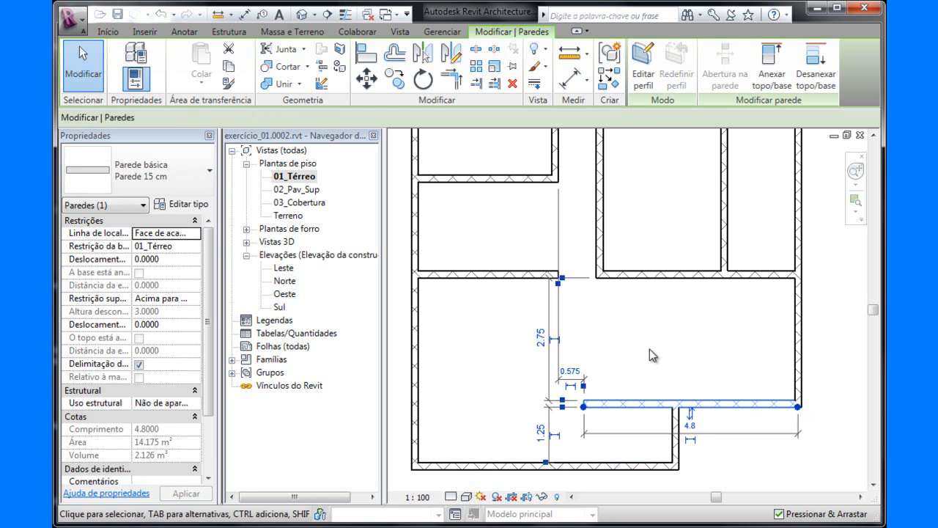
pyautogui.click(774, 420)
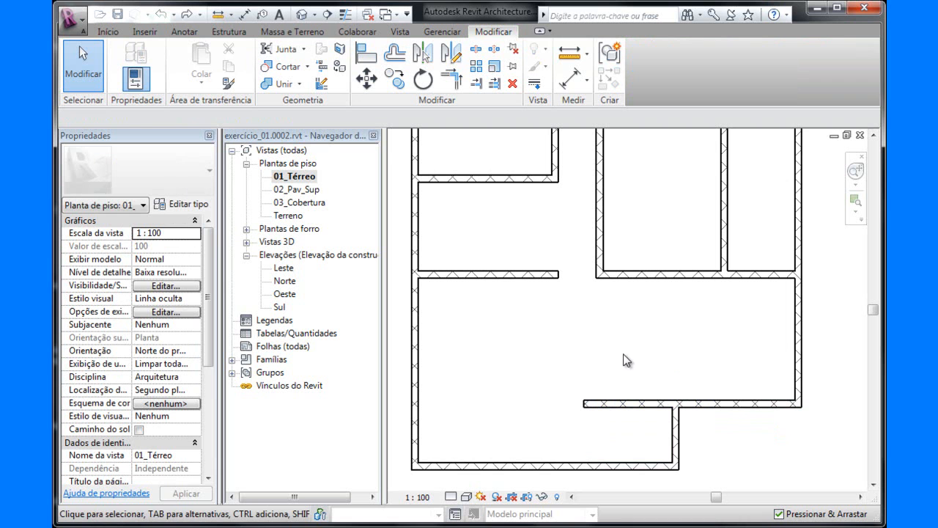
pyautogui.click(637, 406)
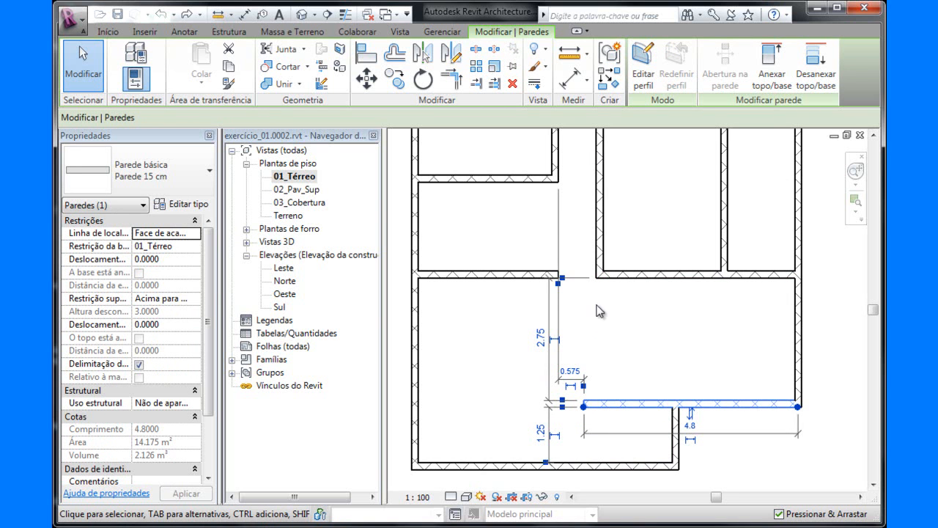
pyautogui.click(619, 337)
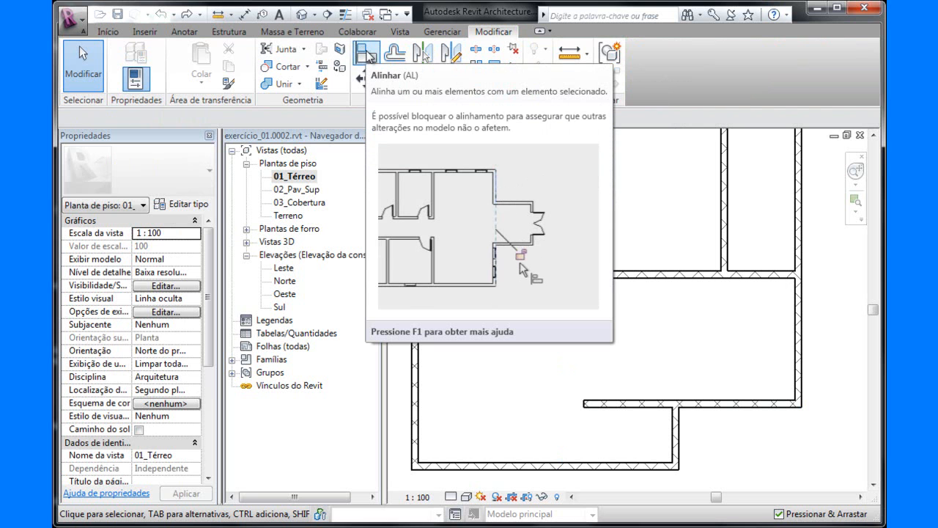
# - Align the extended wall's free end with the outer left face of the kitchen's left wall and lock the alignment
pyautogui.click(368, 57)
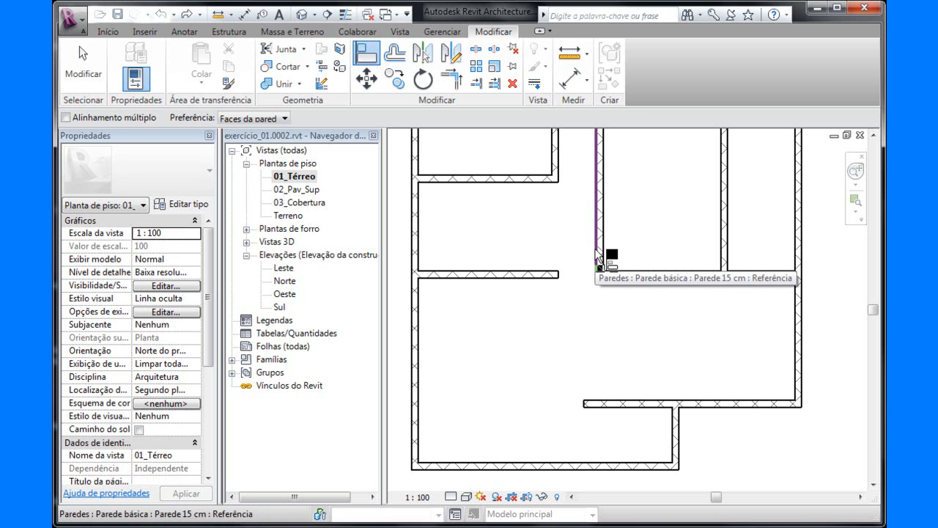
pyautogui.click(599, 258)
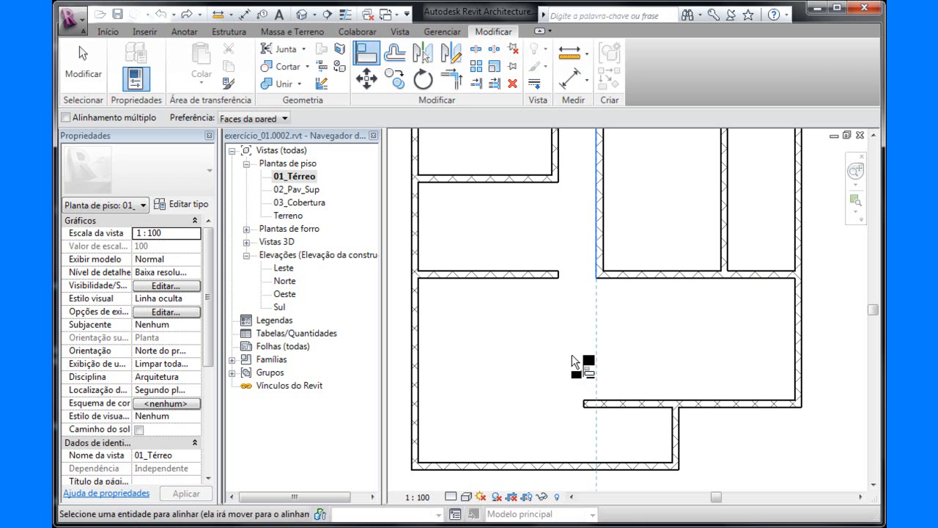
pyautogui.click(585, 408)
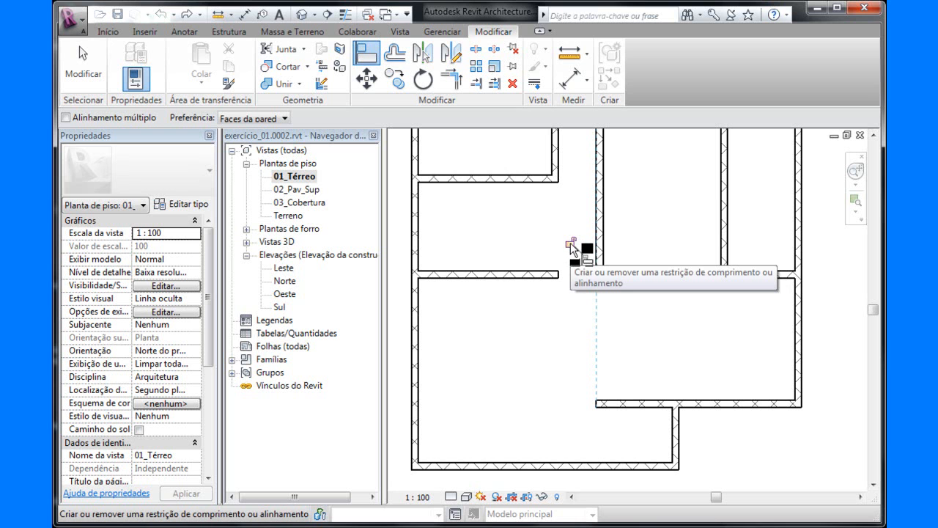
pyautogui.click(571, 244)
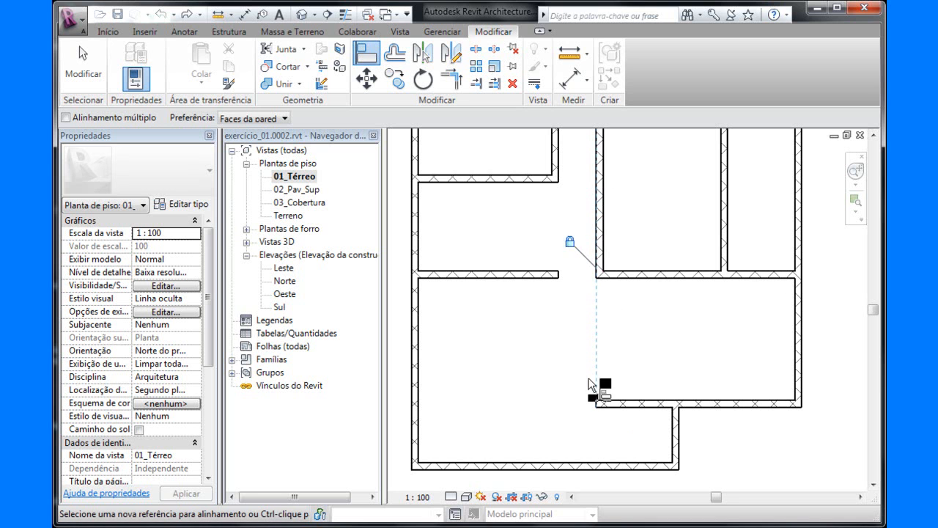
pyautogui.click(97, 70)
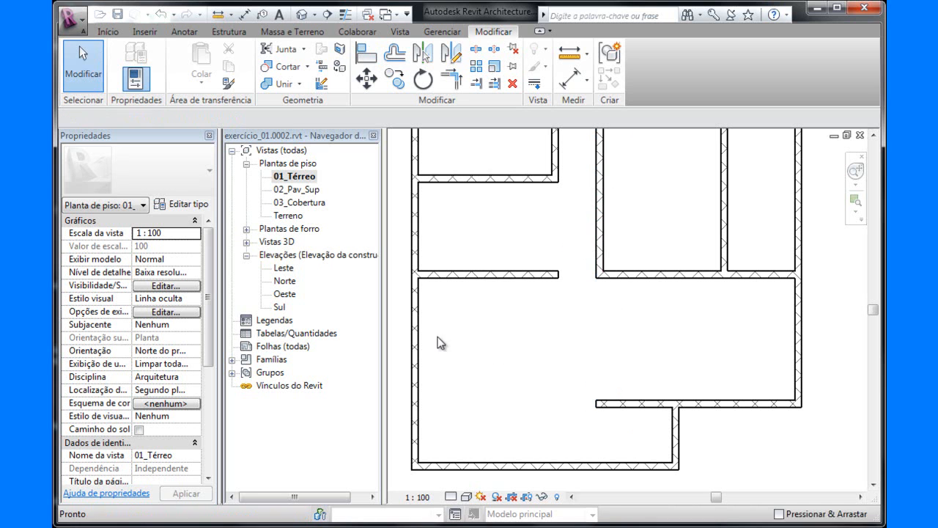
# - Try moving the kitchen's left wall to 1.5 m from the stair wall's end to test the locked alignment, and undo the move
pyautogui.click(603, 228)
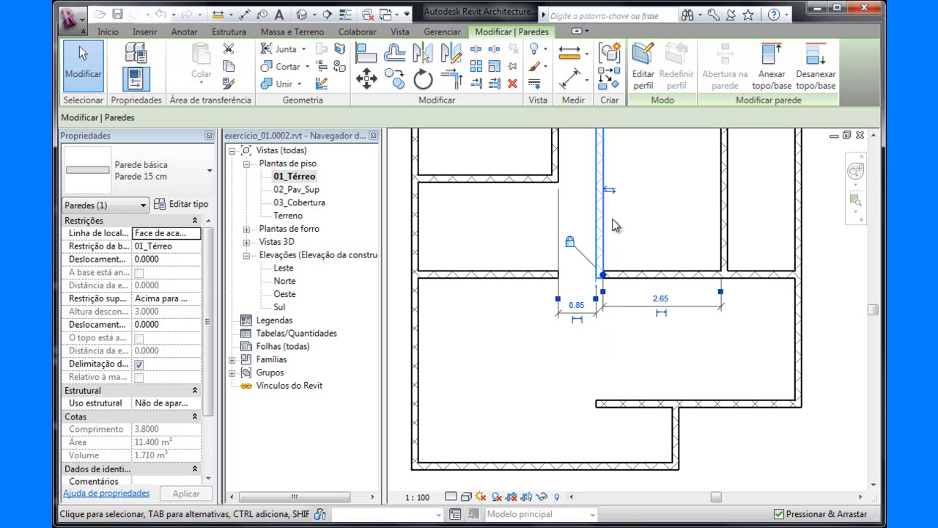
pyautogui.moveTo(601, 227); pyautogui.dragTo(628, 242)
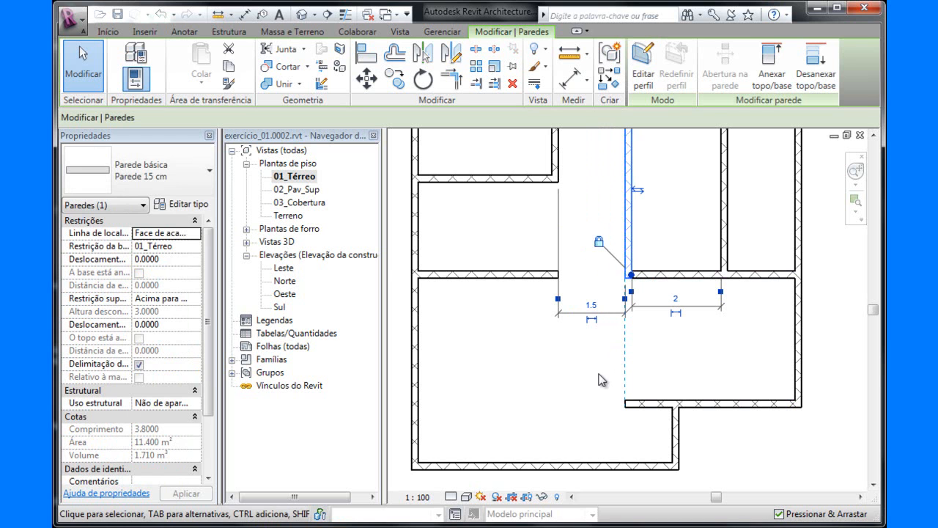
pyautogui.click(549, 348)
# - Set the circulation's clear width between the bathroom wall and the kitchen's left wall to 1 m
pyautogui.scroll(-1, 583, 317)
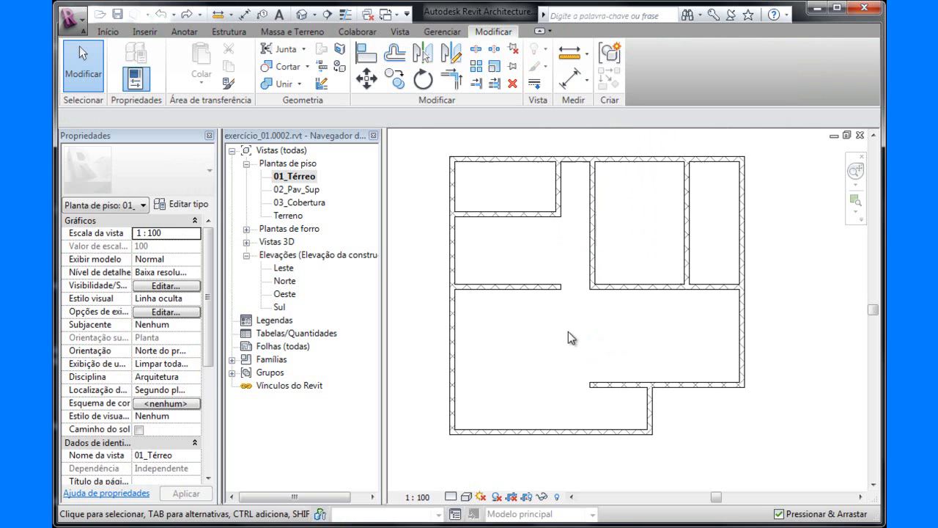
pyautogui.moveTo(549, 293); pyautogui.dragTo(557, 326, button='middle')
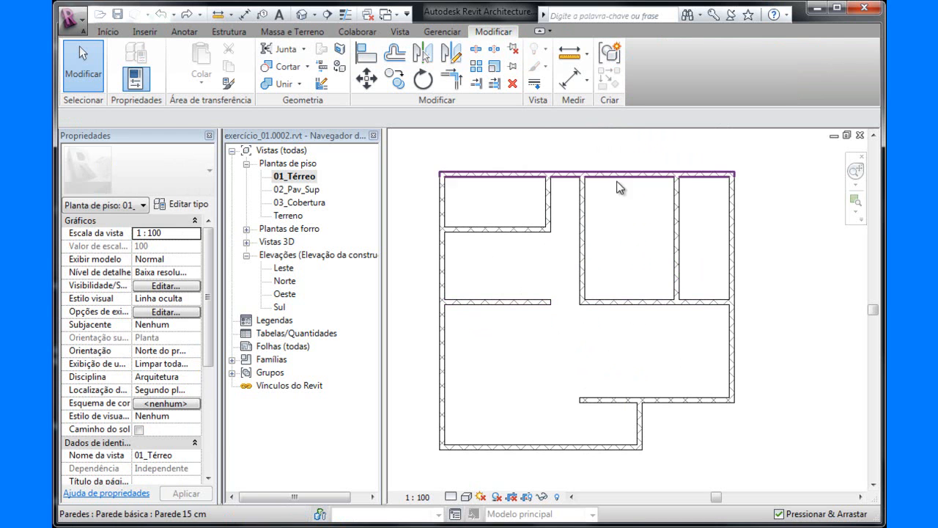
pyautogui.scroll(2, 620, 185)
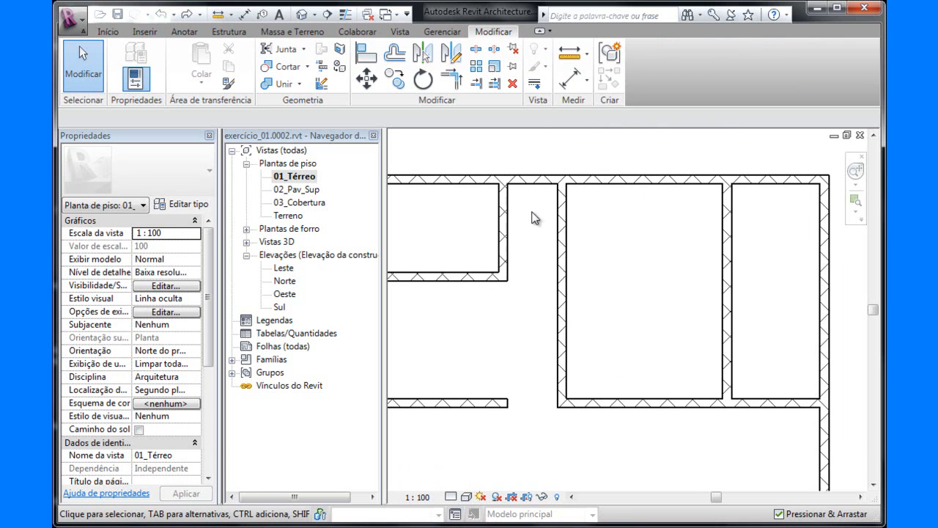
pyautogui.click(562, 227)
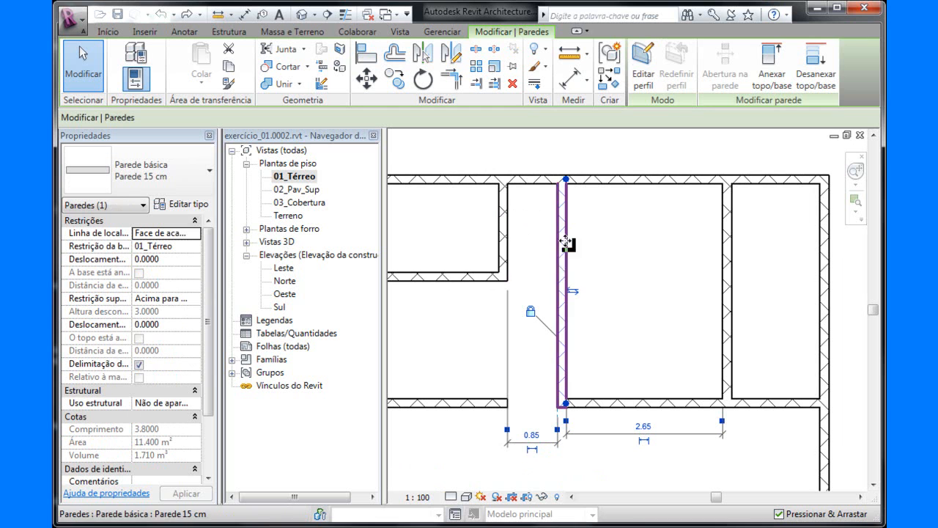
pyautogui.click(535, 437)
pyautogui.write('1')
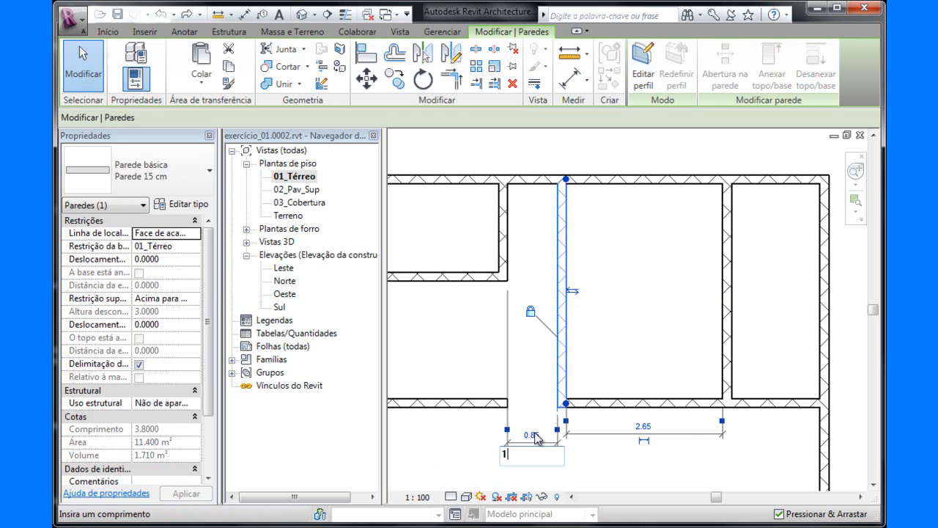
pyautogui.press('Return')
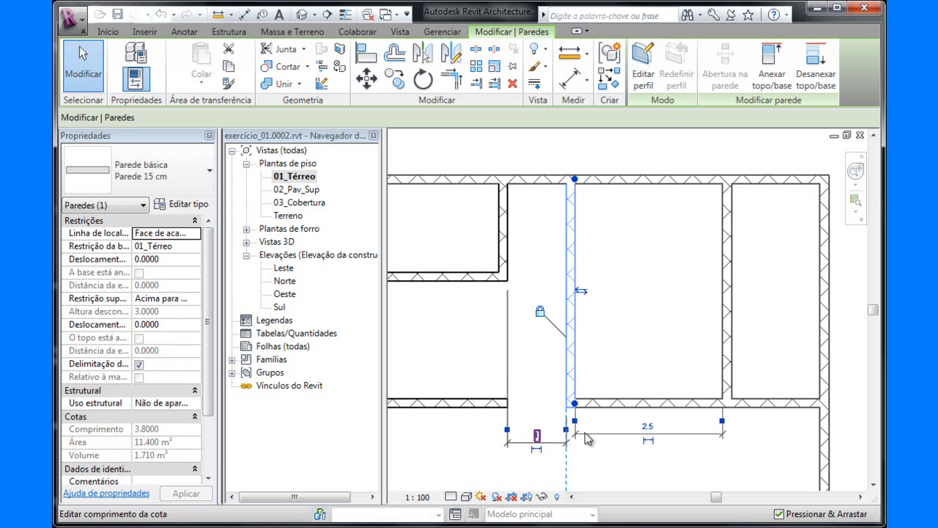
# - Check the kitchen and service area wall spacings against the dimensions in the Adobe Reader reference plan, and return to the Revit floor plan
pyautogui.click(728, 373)
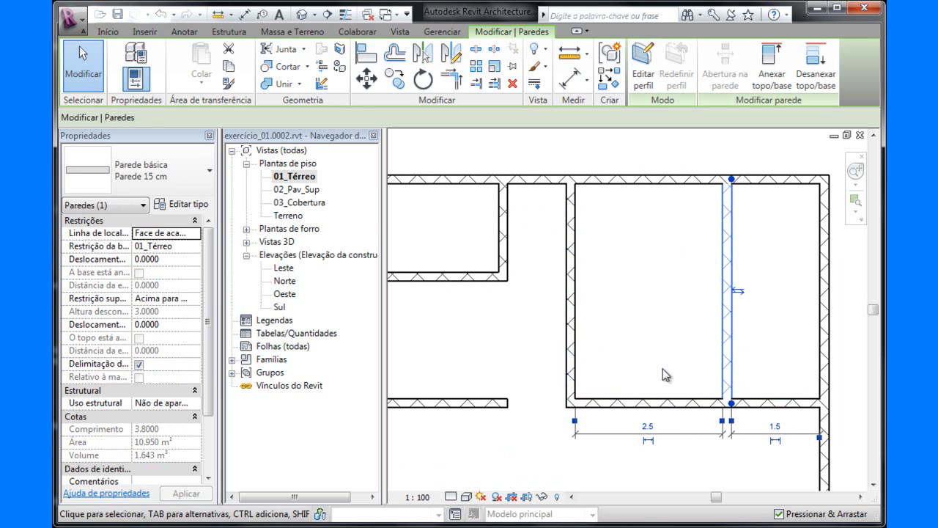
pyautogui.click(669, 400)
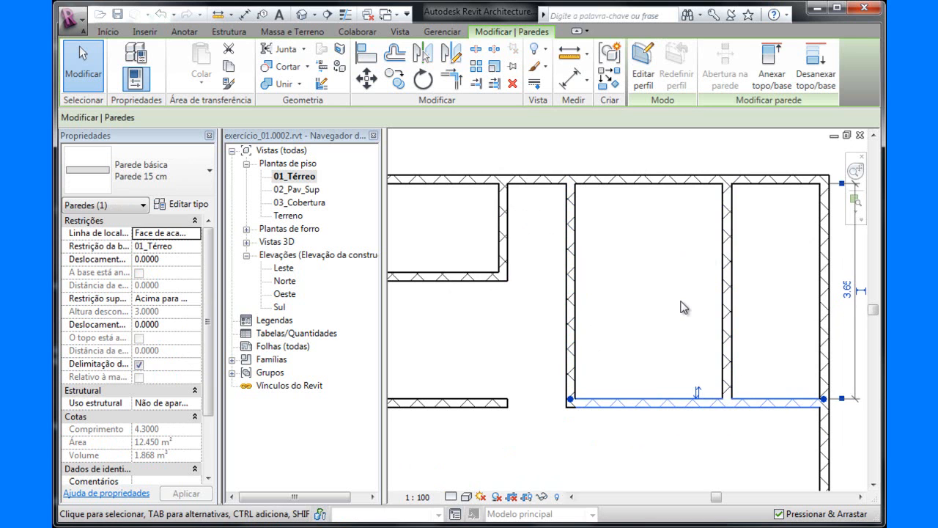
pyautogui.scroll(-1, 683, 309)
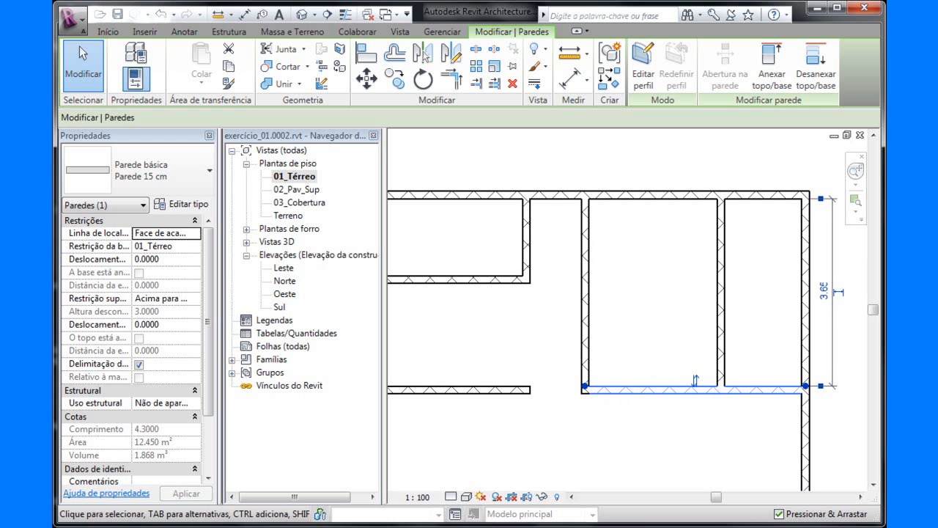
pyautogui.hotkey('alt', 'Tab')
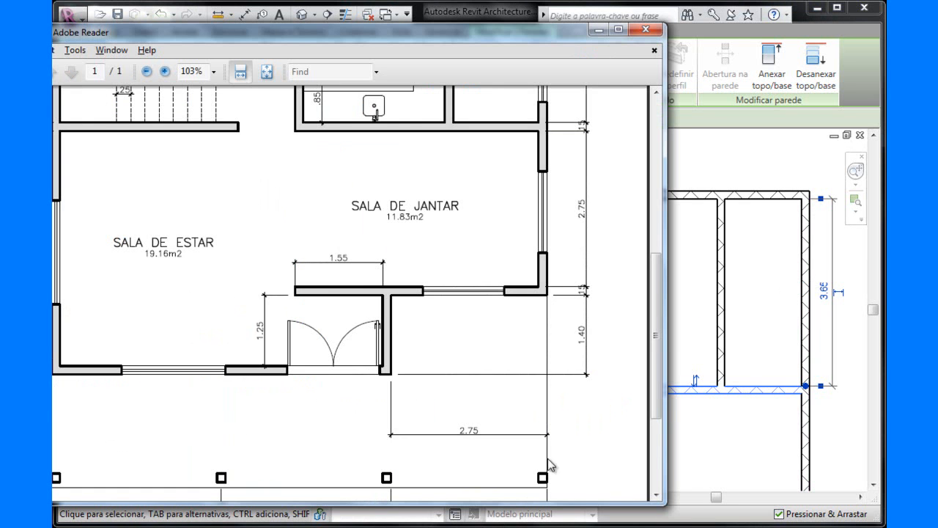
pyautogui.scroll(5, 607, 261)
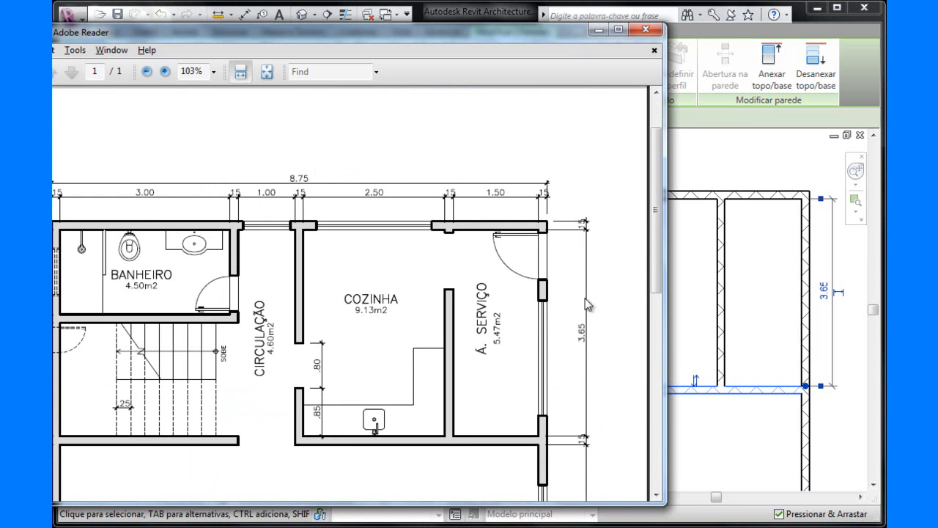
pyautogui.hotkey('alt', 'Tab')
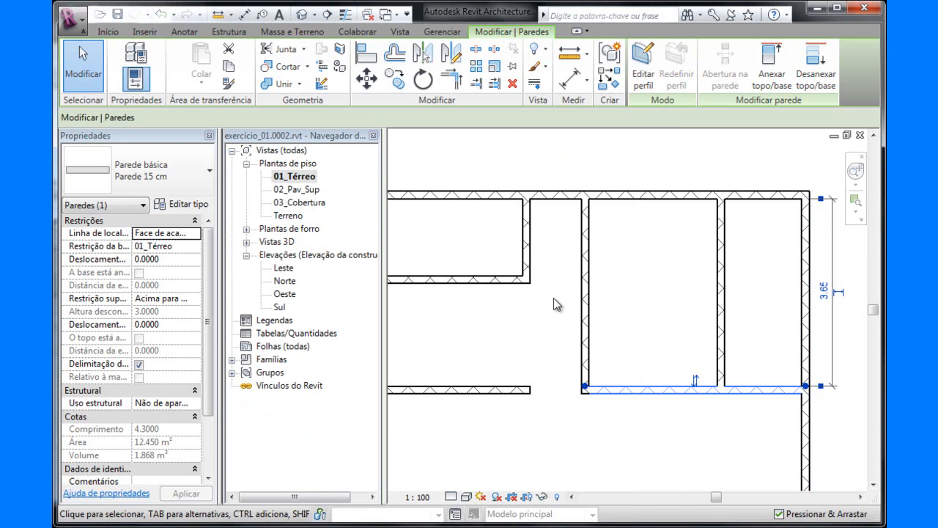
pyautogui.click(568, 292)
pyautogui.scroll(-2, 663, 300)
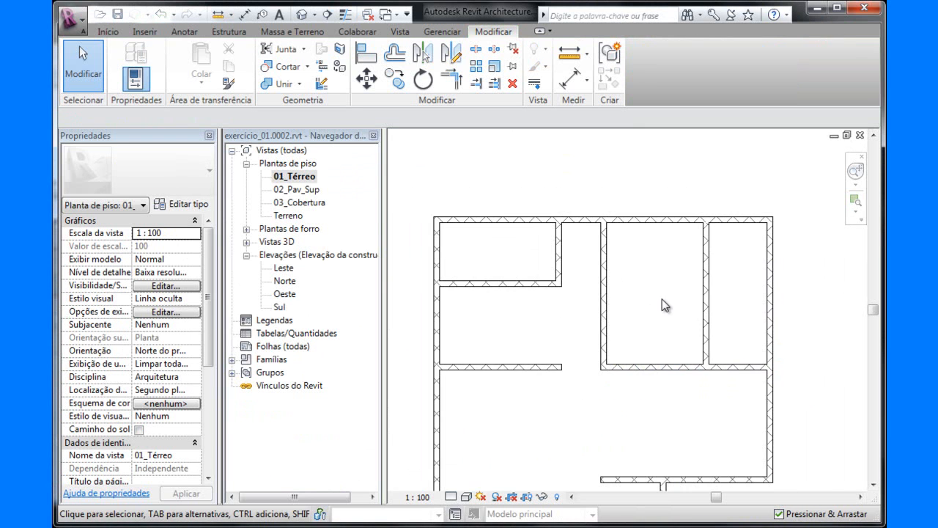
pyautogui.moveTo(645, 336); pyautogui.dragTo(655, 280, button='middle')
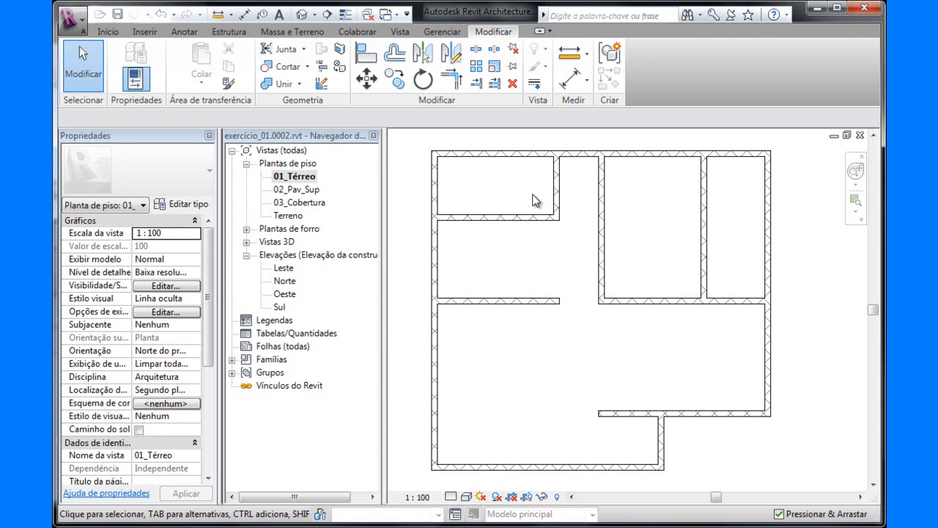
pyautogui.moveTo(518, 209); pyautogui.dragTo(540, 217, button='middle')
pyautogui.scroll(2, 505, 210)
pyautogui.scroll(1, 508, 217)
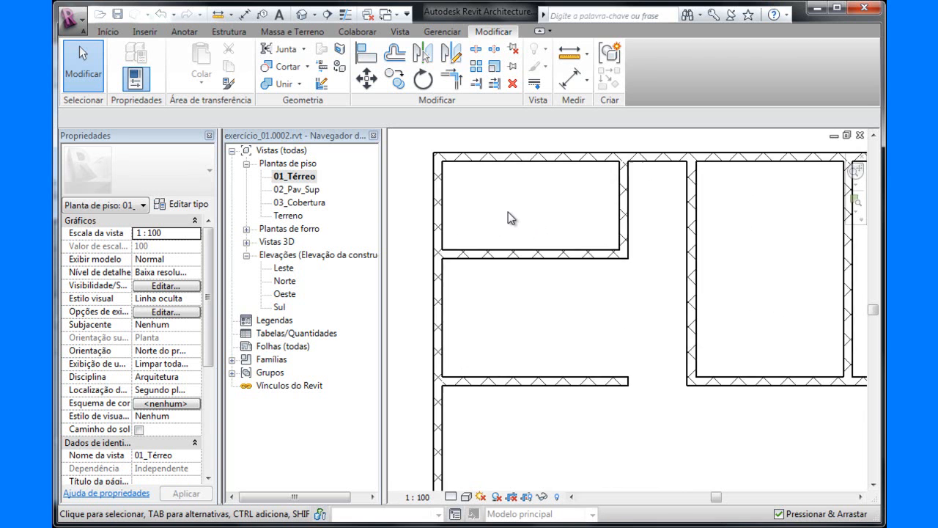
# - Place an aligned dimension between the inner faces of the bathroom's top and bottom walls, using wall faces as reference, and lock it
pyautogui.moveTo(507, 217); pyautogui.dragTo(566, 263, button='middle')
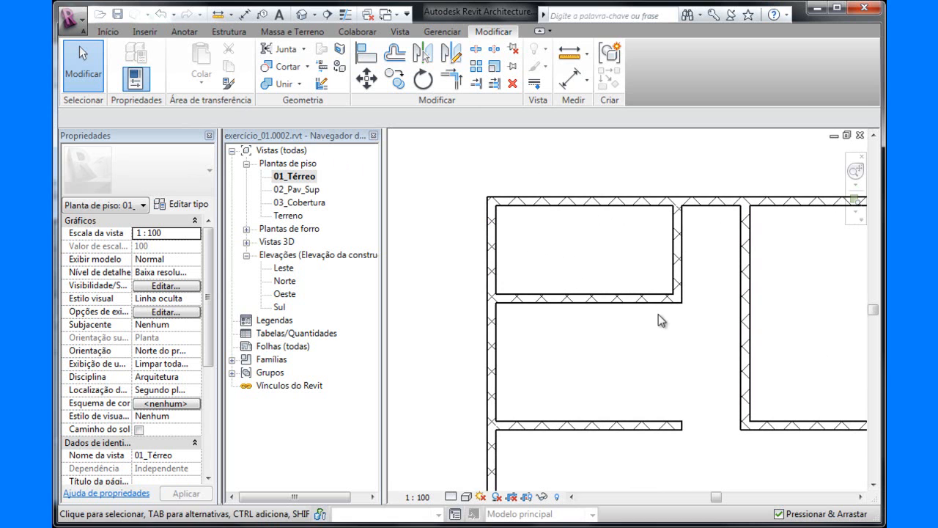
pyautogui.click(183, 32)
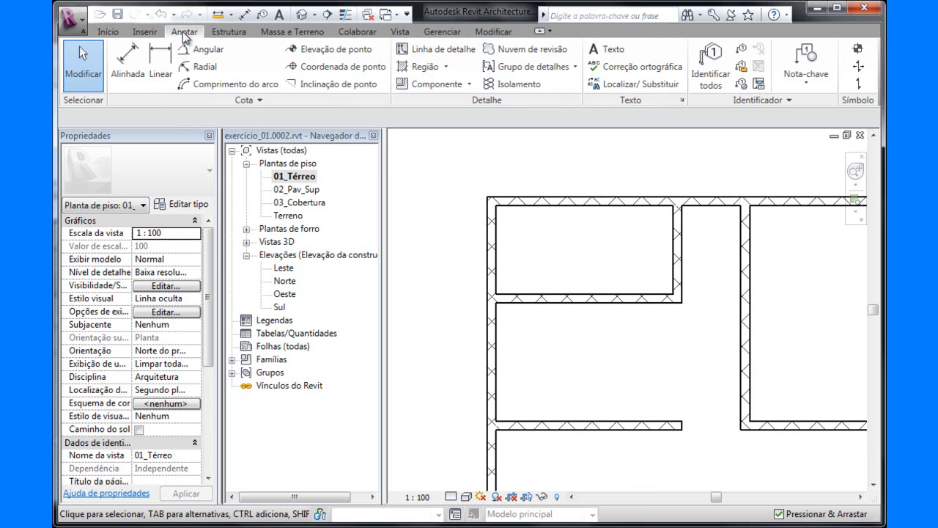
pyautogui.click(126, 58)
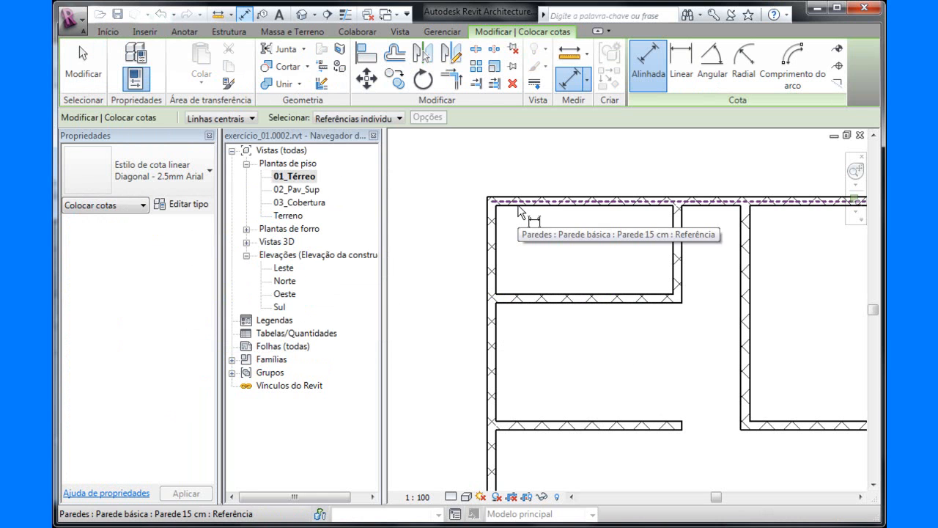
pyautogui.click(251, 120)
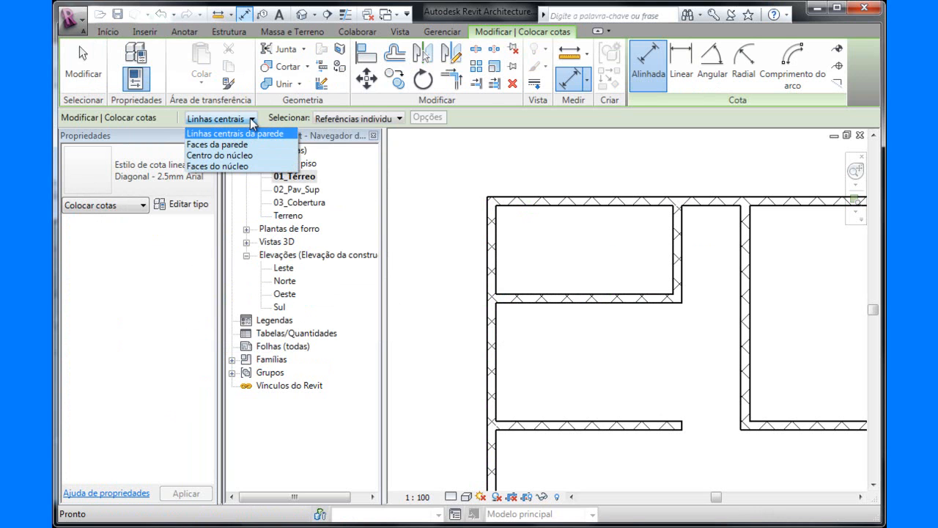
pyautogui.click(242, 146)
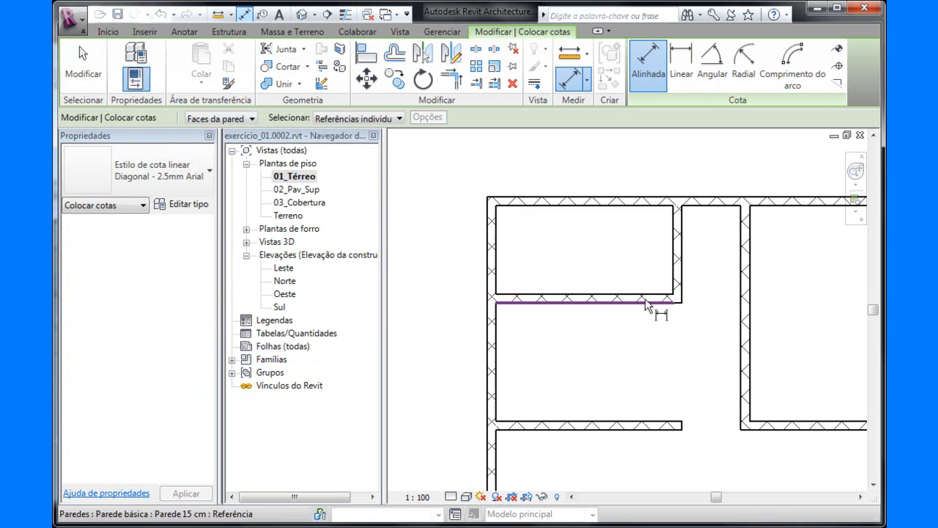
pyautogui.click(532, 205)
pyautogui.click(551, 297)
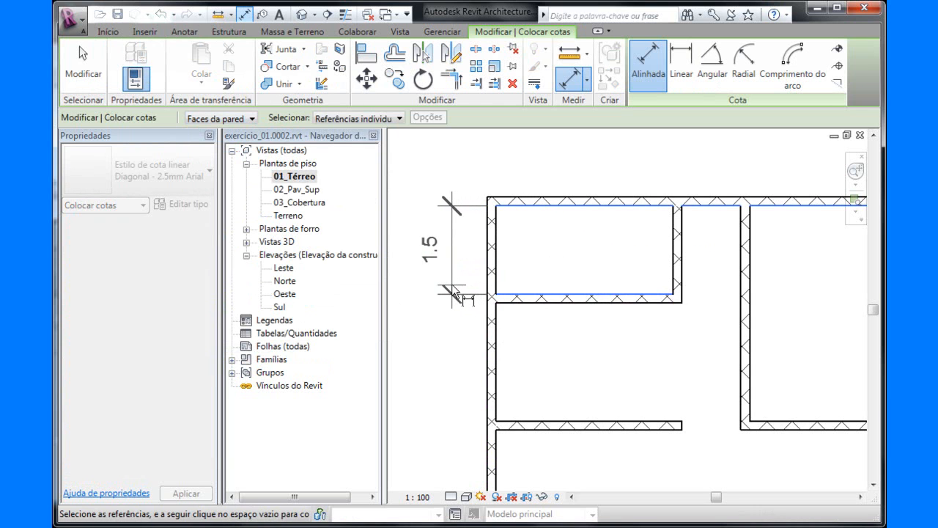
pyautogui.click(451, 297)
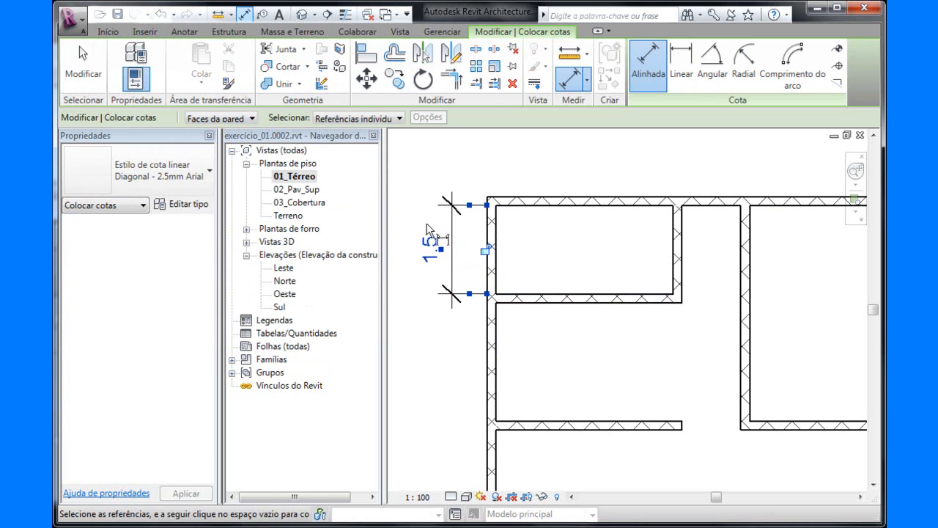
pyautogui.click(485, 252)
pyautogui.click(83, 69)
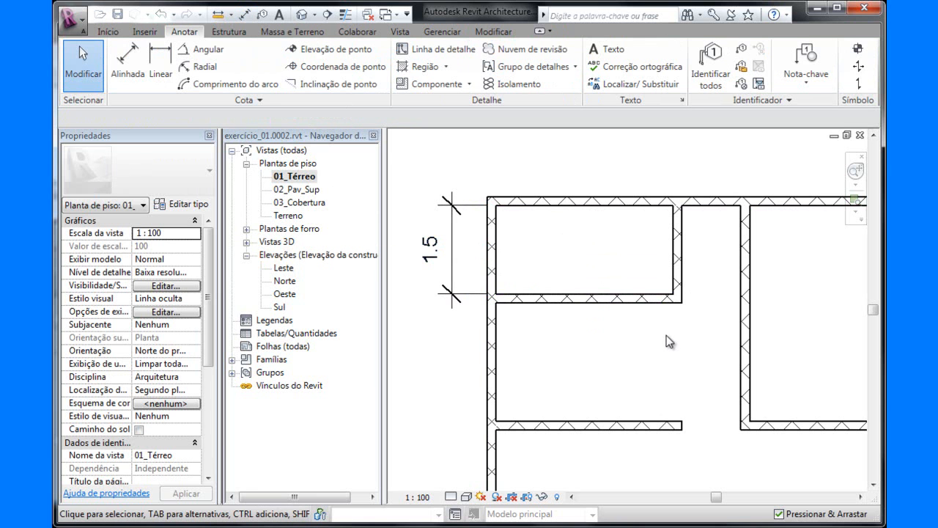
# - Delete the locked bathroom dimension while keeping the walls constrained
pyautogui.scroll(-2, 590, 286)
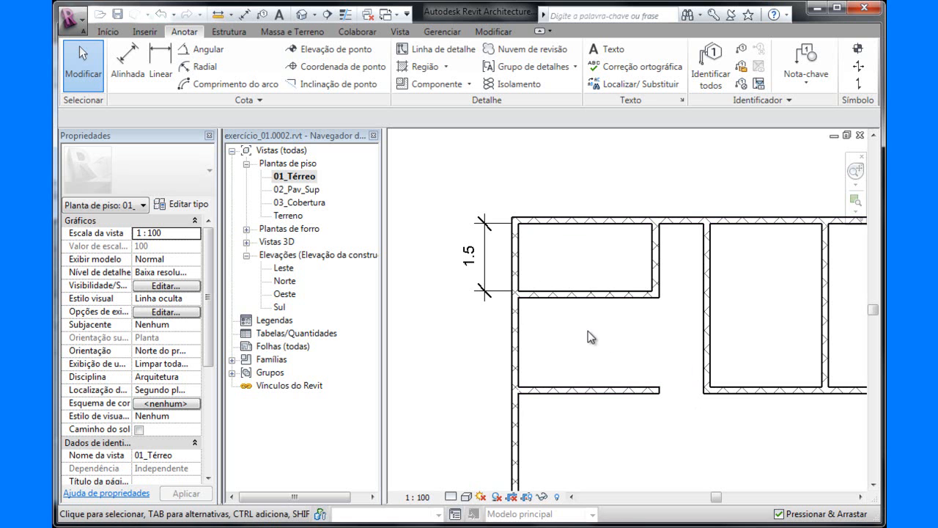
pyautogui.click(490, 271)
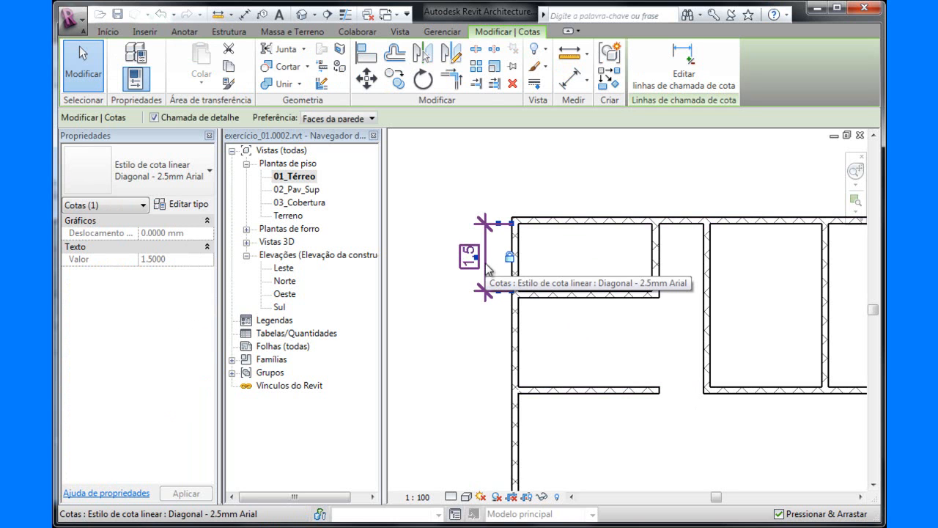
pyautogui.press('Delete')
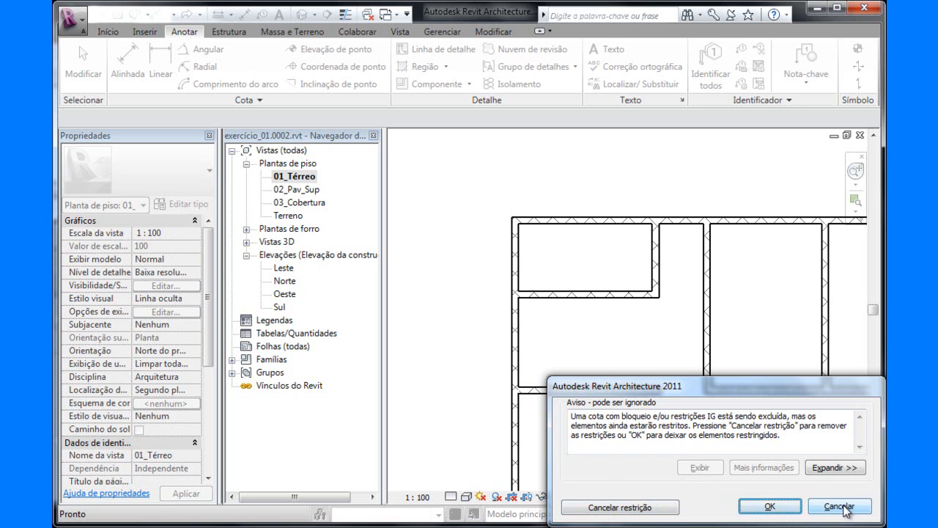
pyautogui.click(771, 505)
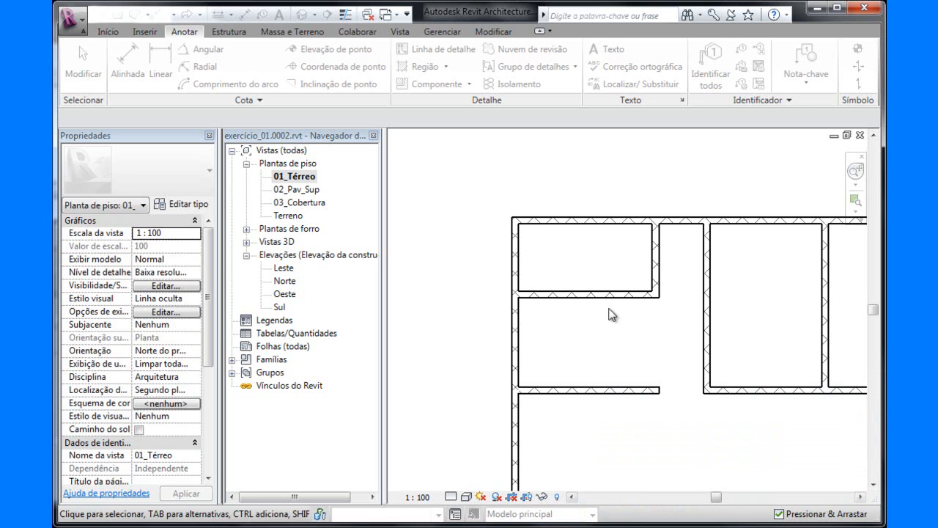
# - Remove the remaining spacing constraint from the bathroom's bottom wall and reselect the wall to check it
pyautogui.click(572, 294)
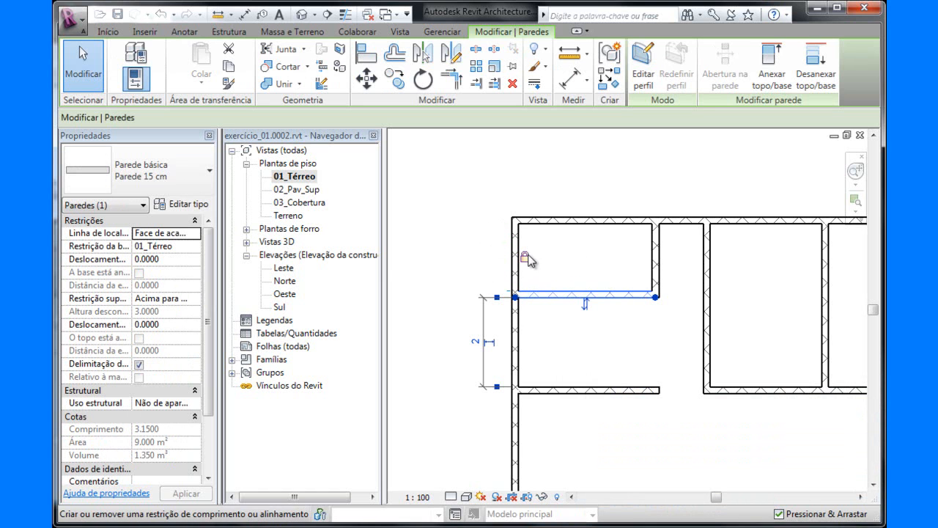
pyautogui.click(615, 269)
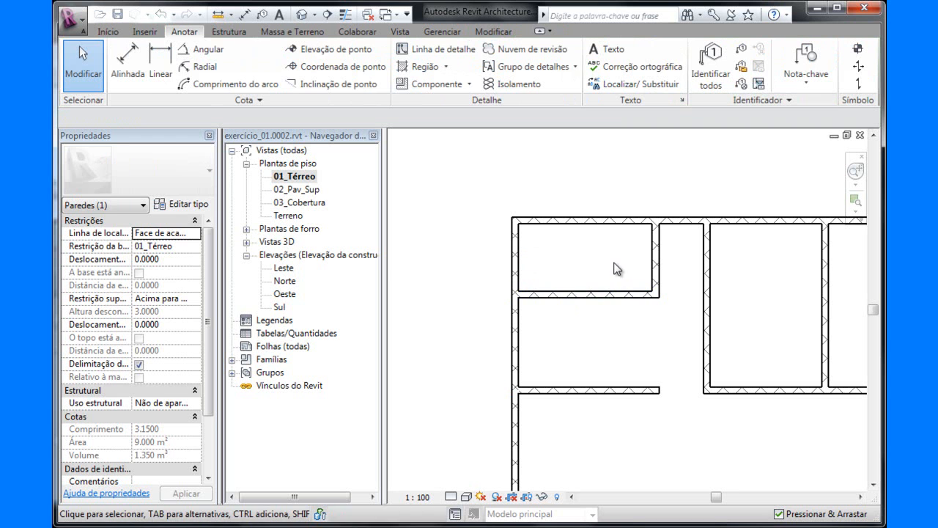
pyautogui.click(599, 298)
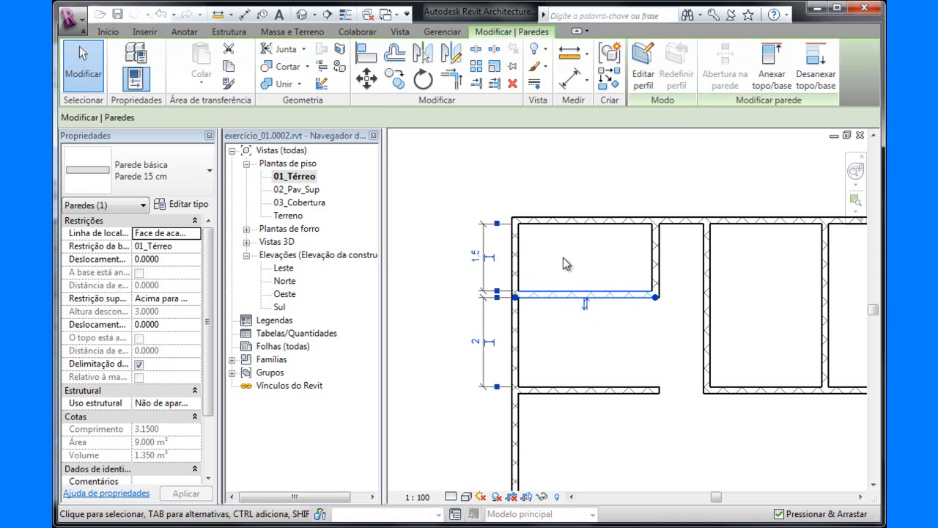
pyautogui.click(473, 198)
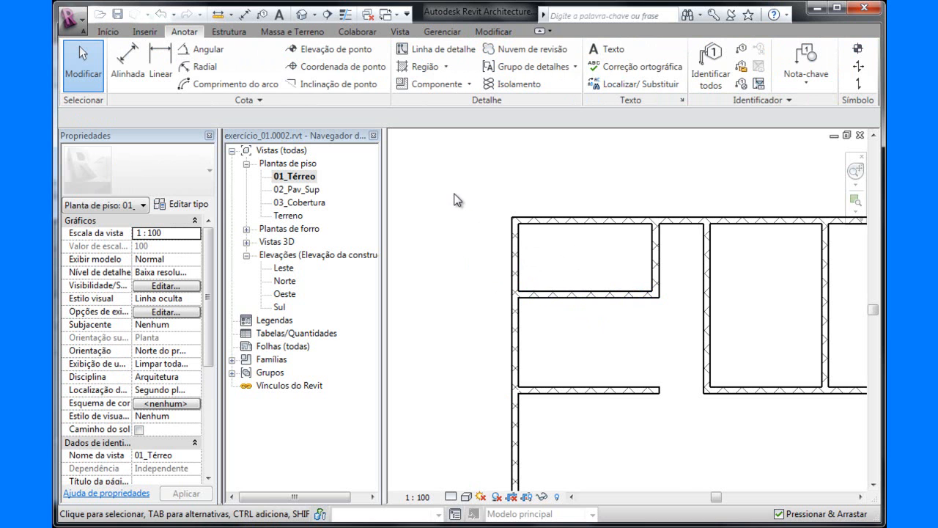
# - Check the bathroom door in the Adobe Reader reference plan, and return to the Revit floor plan
pyautogui.hotkey('alt', 'Tab')
pyautogui.hotkey('alt', 'Tab')
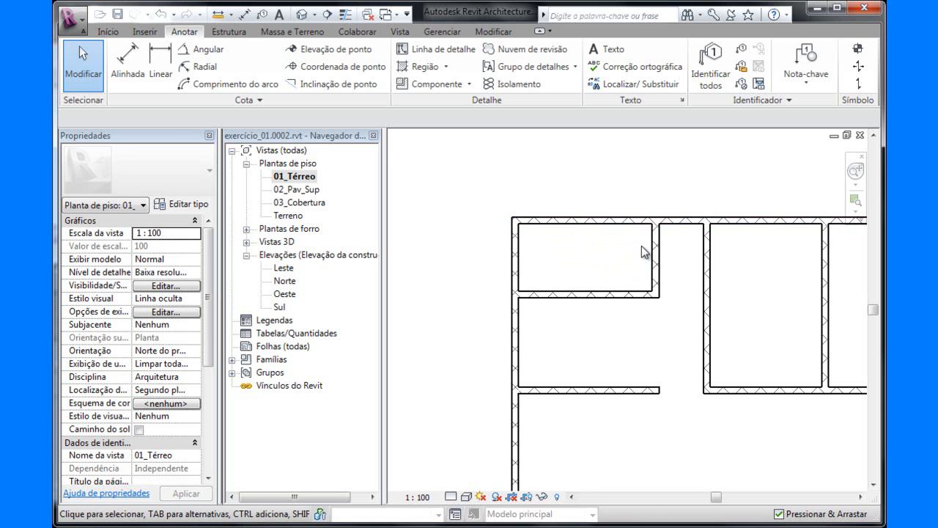
pyautogui.hotkey('alt', 'Tab')
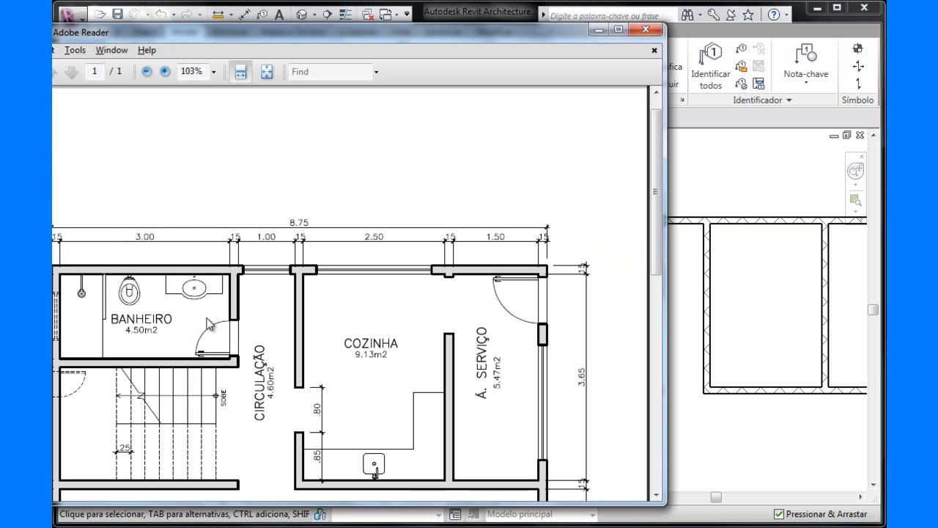
pyautogui.click(703, 173)
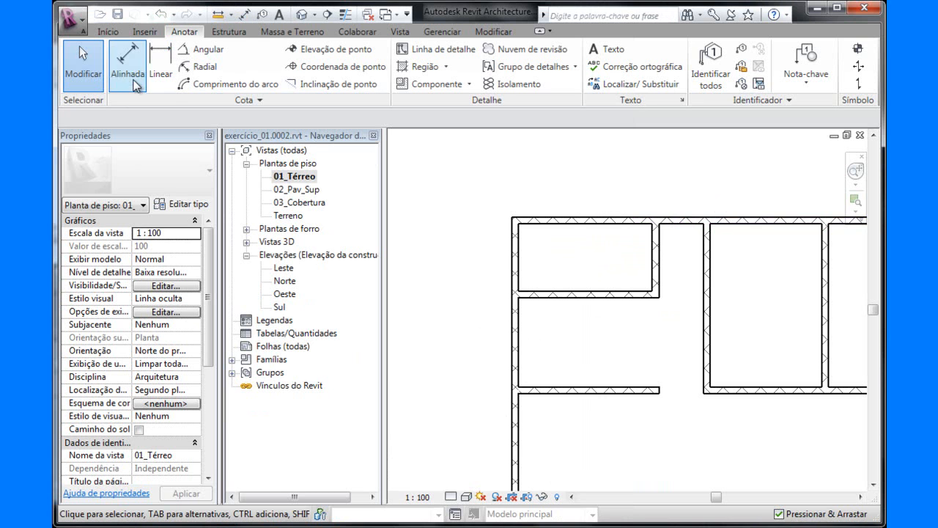
# - Start placing a door and choose the M_Descarga simples 0762 x 2032 mm type
pyautogui.click(108, 33)
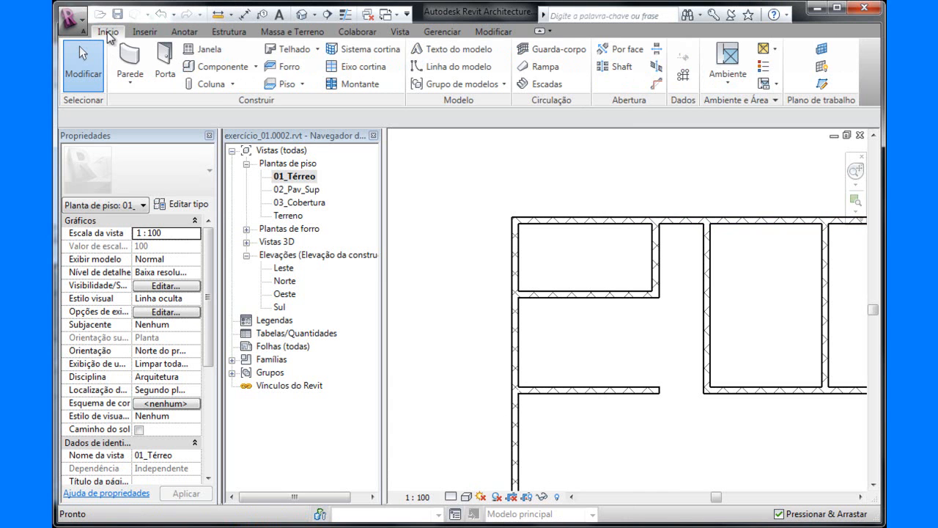
pyautogui.click(165, 64)
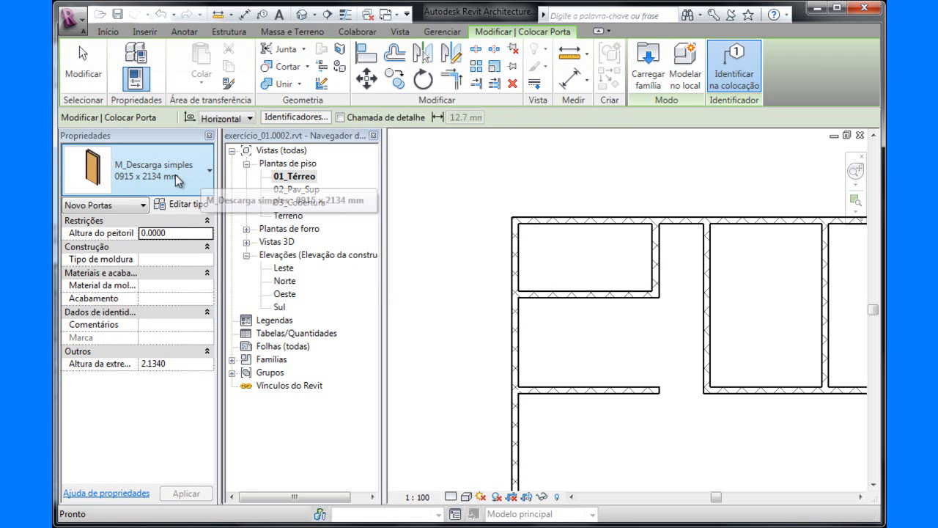
pyautogui.click(211, 172)
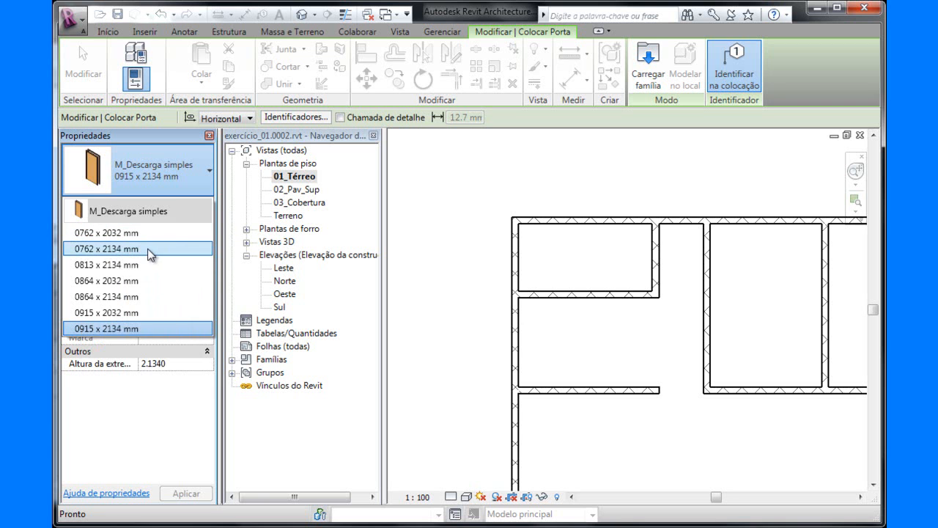
pyautogui.click(165, 164)
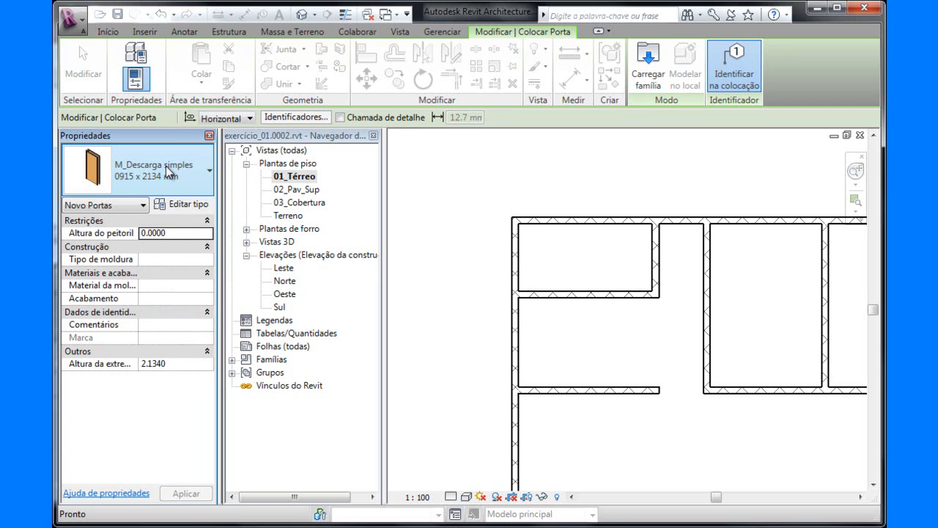
pyautogui.click(210, 173)
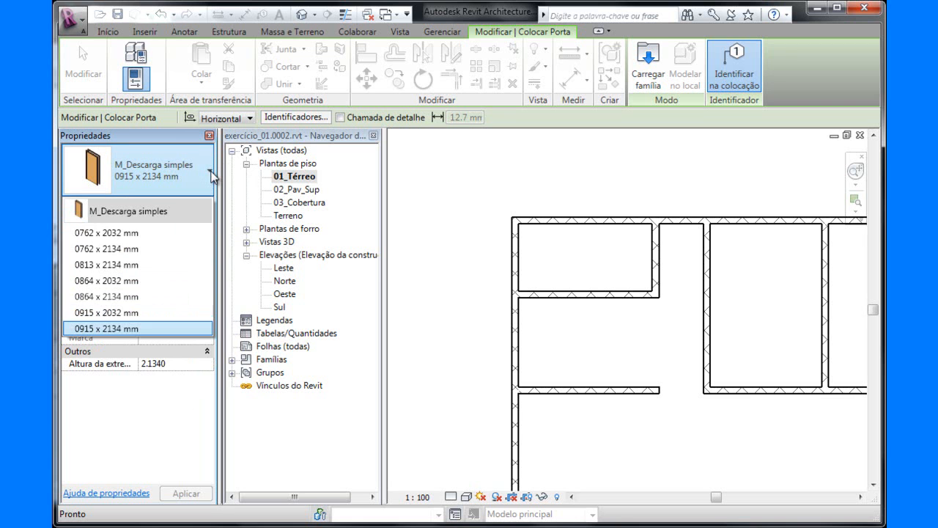
pyautogui.click(105, 233)
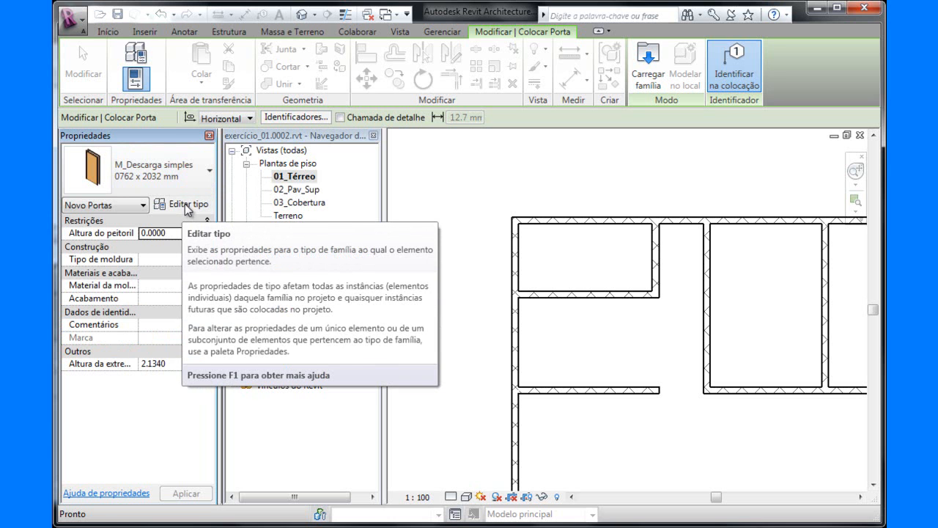
# - Duplicate the M_Descarga simples 0915 x 2134 mm door type as "Porta 60 x 210 cm"
pyautogui.click(187, 206)
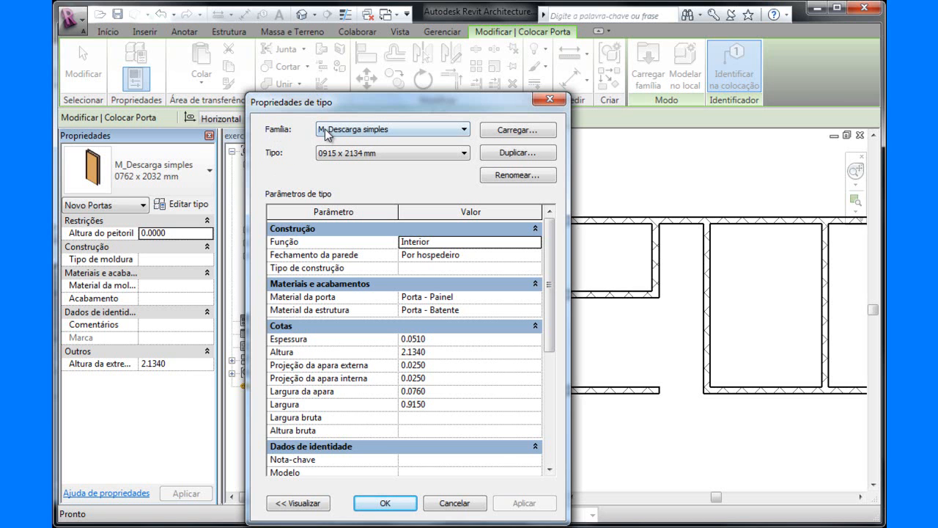
pyautogui.click(465, 130)
pyautogui.click(465, 132)
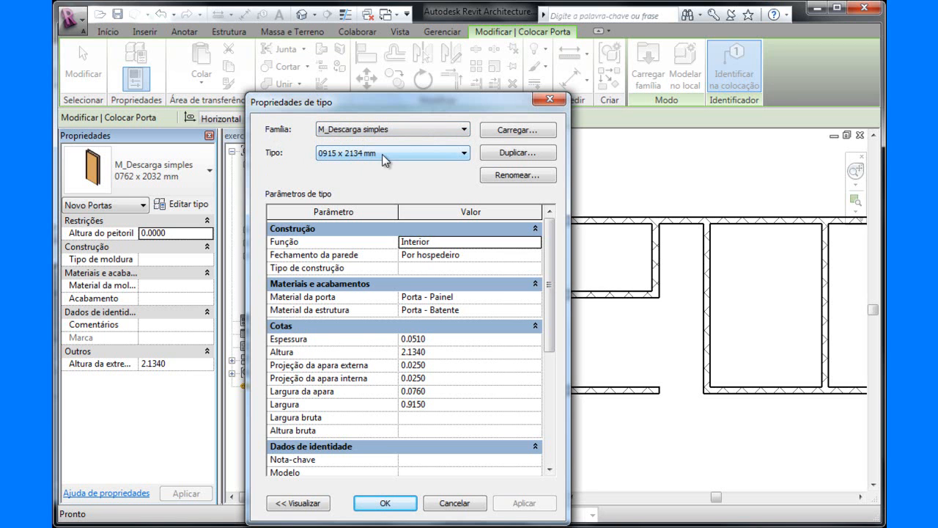
pyautogui.moveTo(466, 110); pyautogui.dragTo(531, 82)
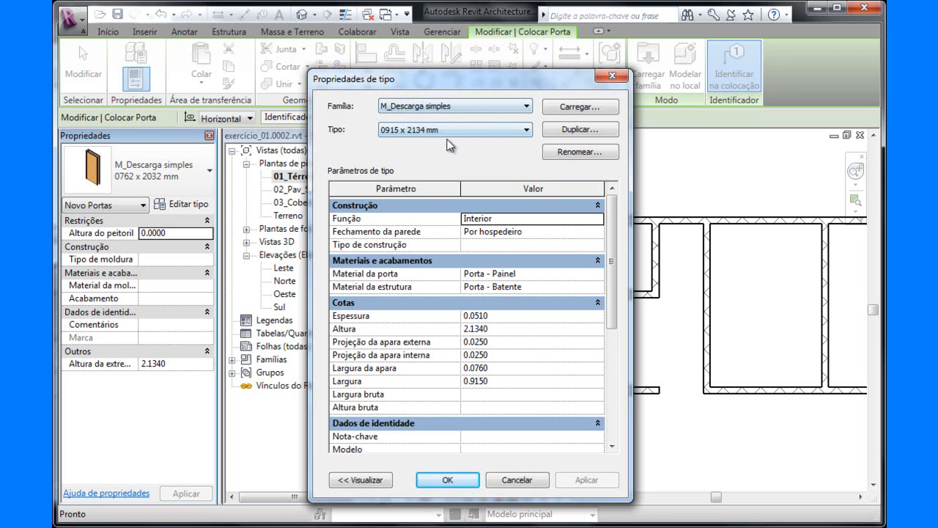
pyautogui.click(584, 131)
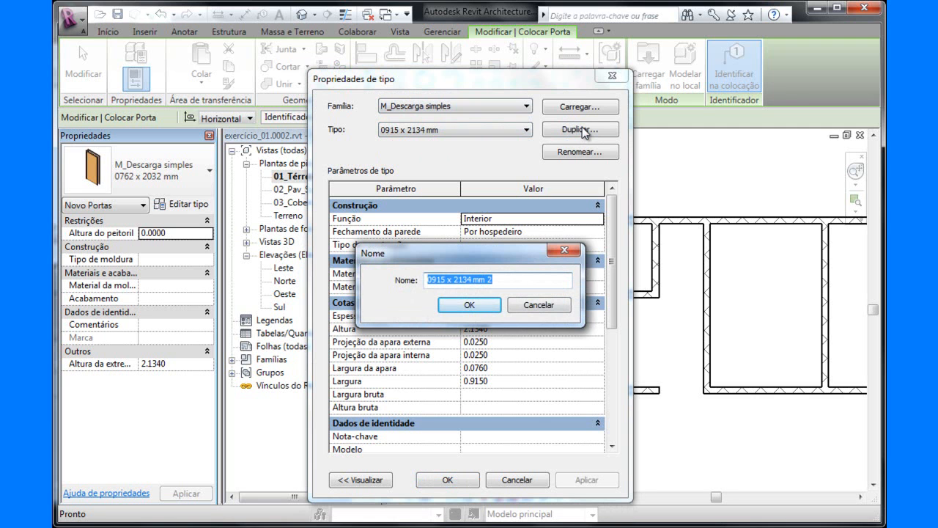
pyautogui.write('Po')
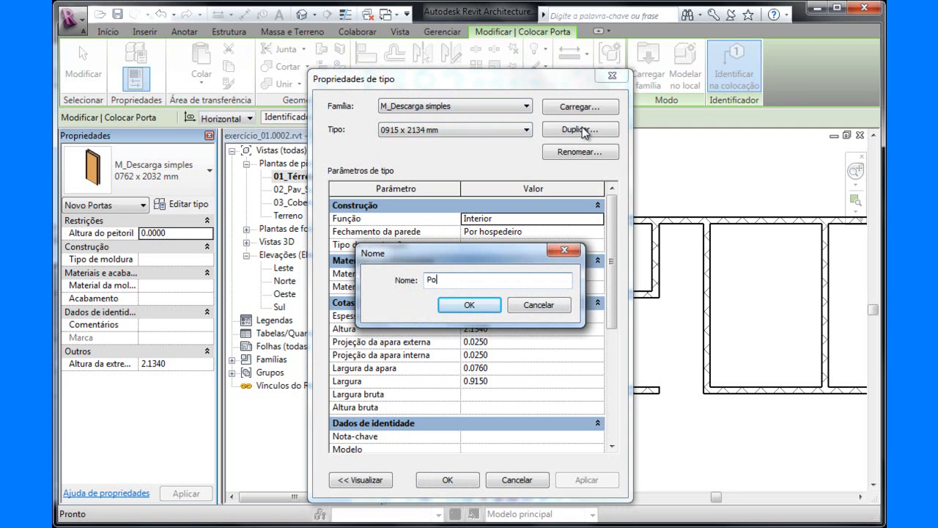
pyautogui.write('rta 60 x 210 cm')
pyautogui.click(466, 305)
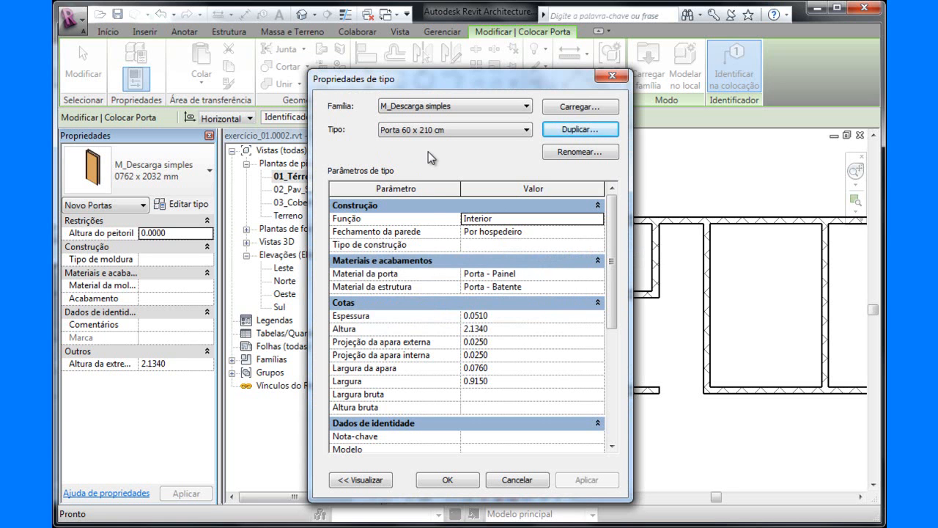
# - Set the Porta 60 x 210 cm type's height to 2.10 and its width to 0.70, and apply the type properties
pyautogui.click(498, 328)
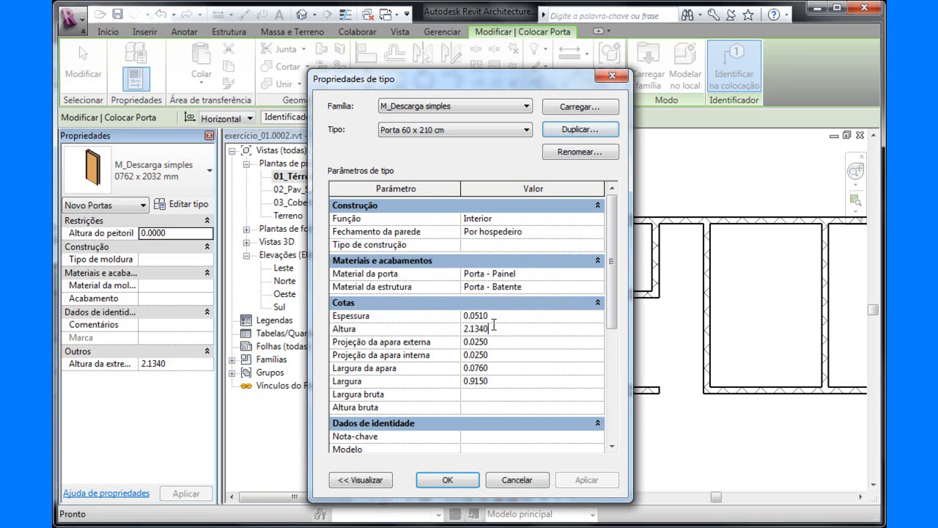
pyautogui.moveTo(475, 329); pyautogui.dragTo(525, 328)
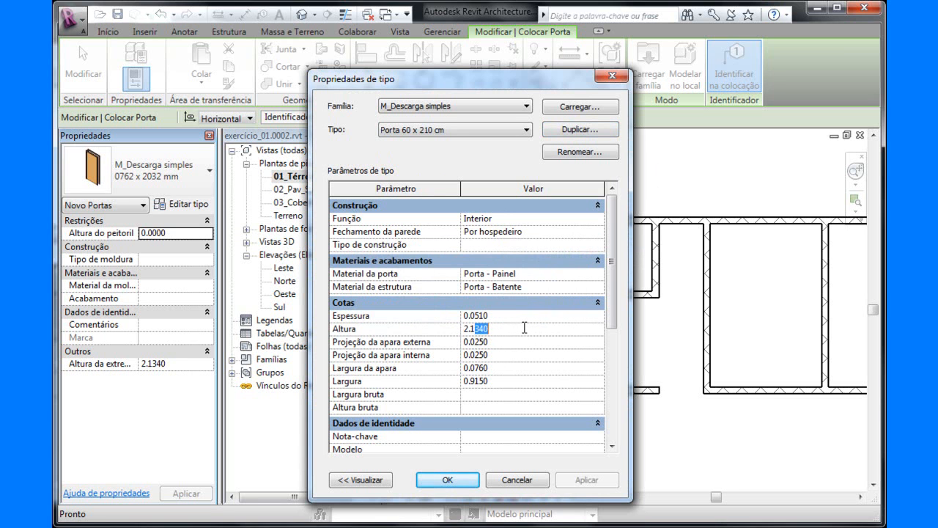
pyautogui.press('BackSpace')
pyautogui.write('0')
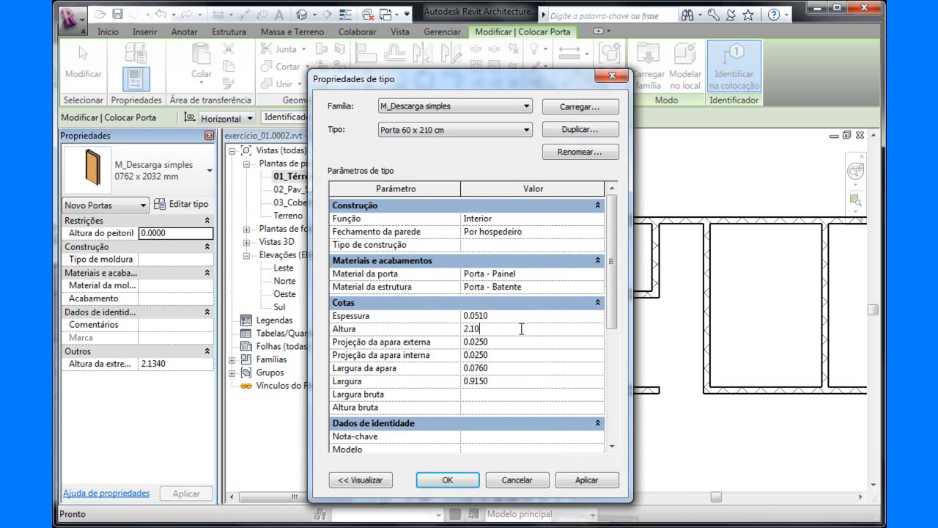
pyautogui.click(506, 381)
pyautogui.write('0.70')
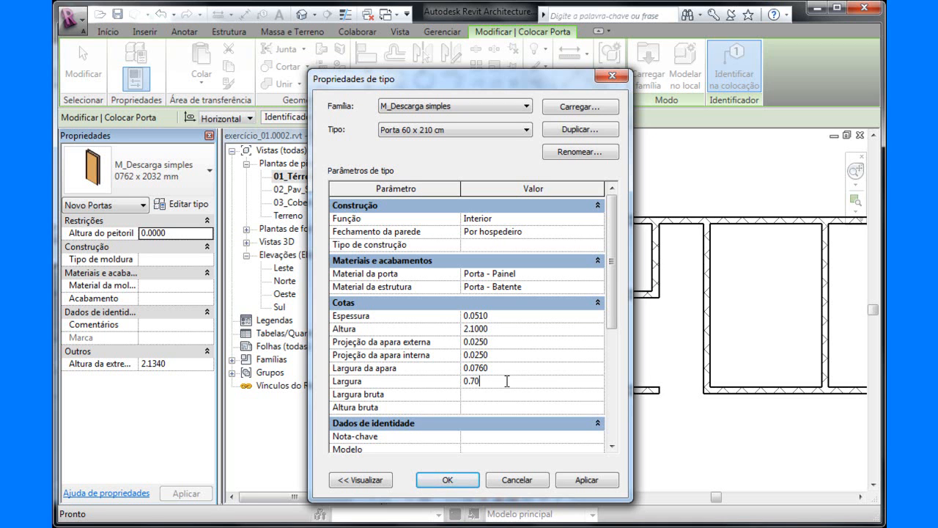
pyautogui.click(592, 483)
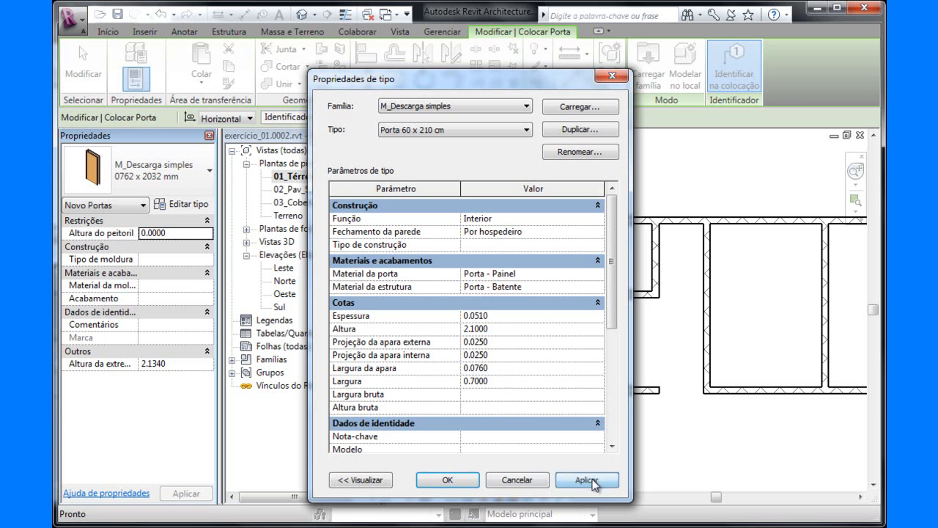
pyautogui.click(448, 481)
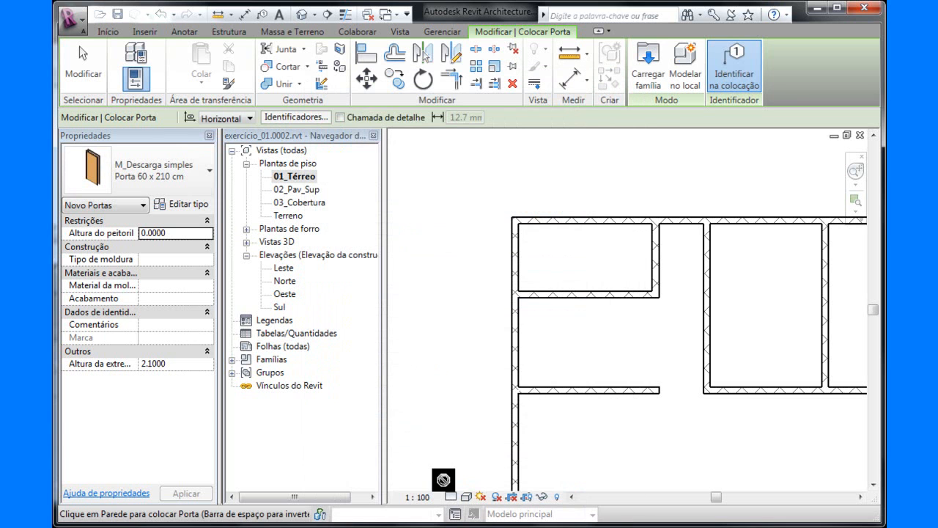
# - Place the door in the bathroom's right wall near its lower corner, swinging inward with the hinge on the lower side
pyautogui.scroll(3, 663, 278)
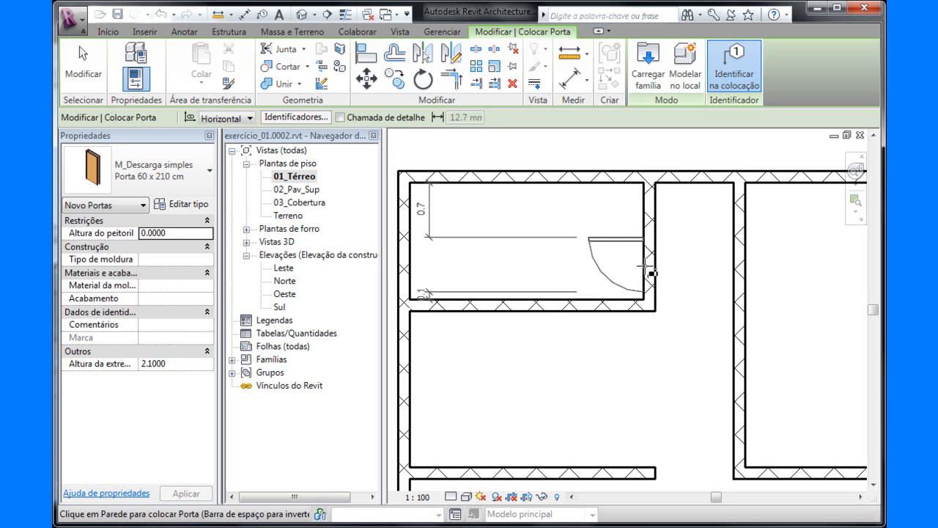
pyautogui.press('space')
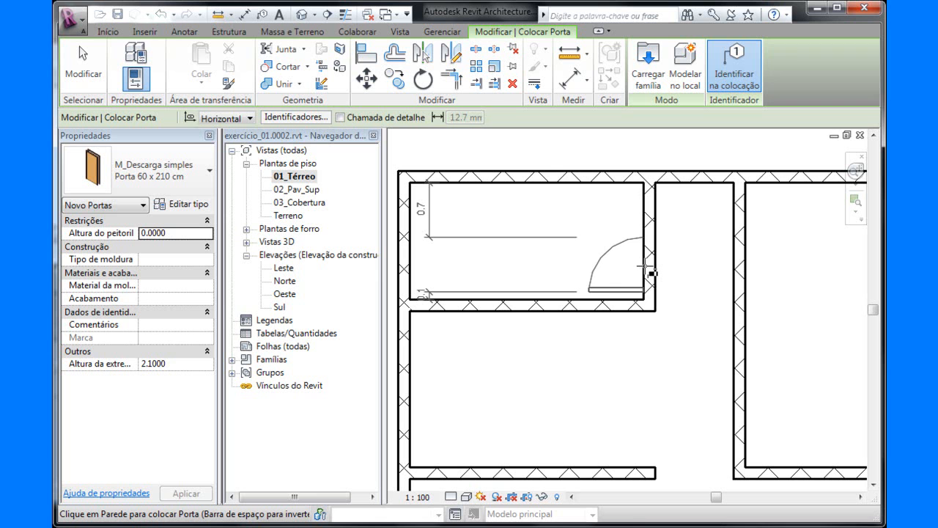
pyautogui.click(648, 270)
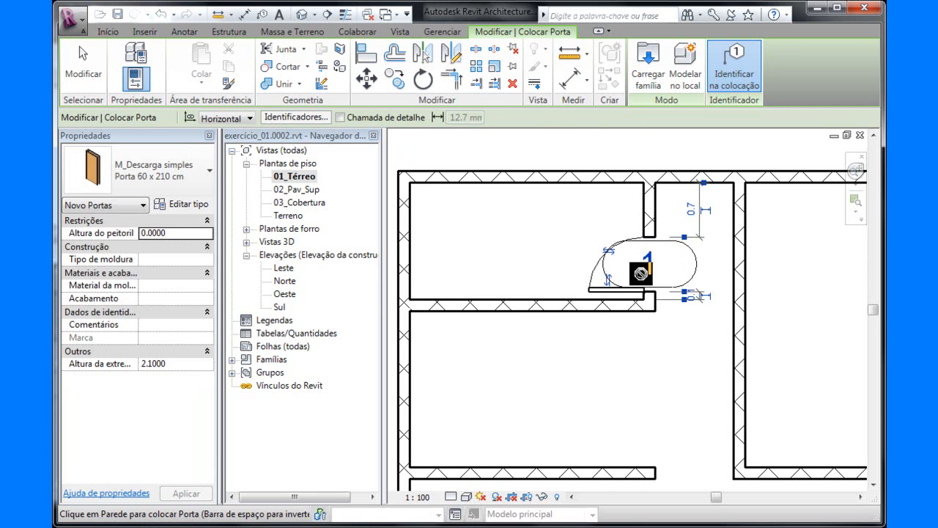
pyautogui.scroll(2, 616, 268)
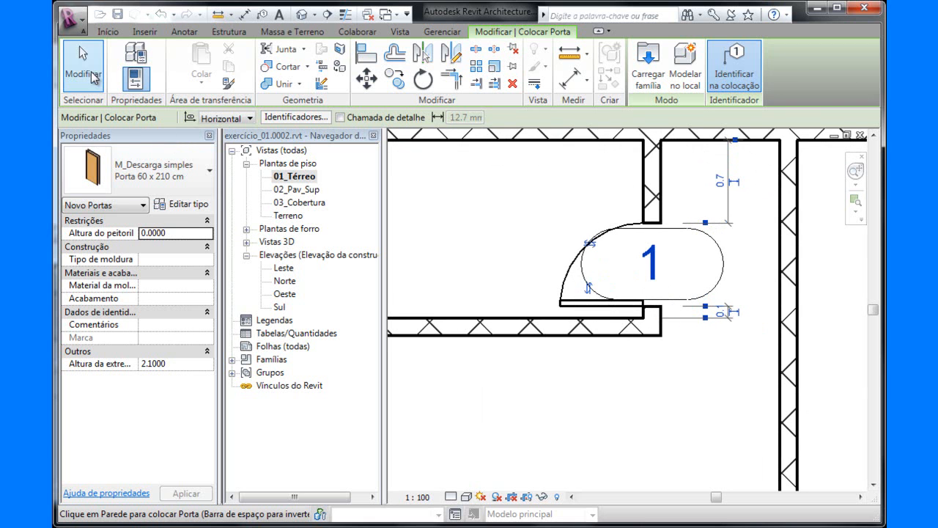
pyautogui.click(85, 70)
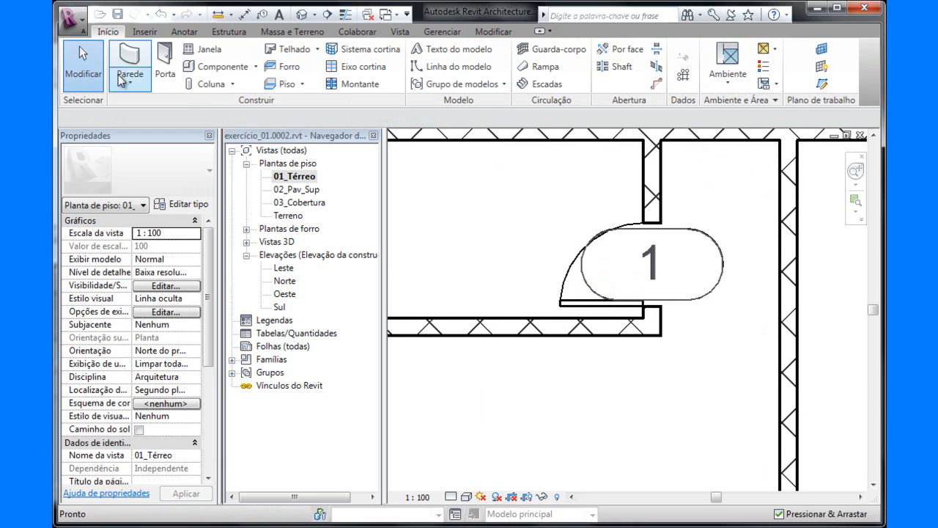
# - Set the bathroom door's distance from the bottom wall to 0.05
pyautogui.click(574, 270)
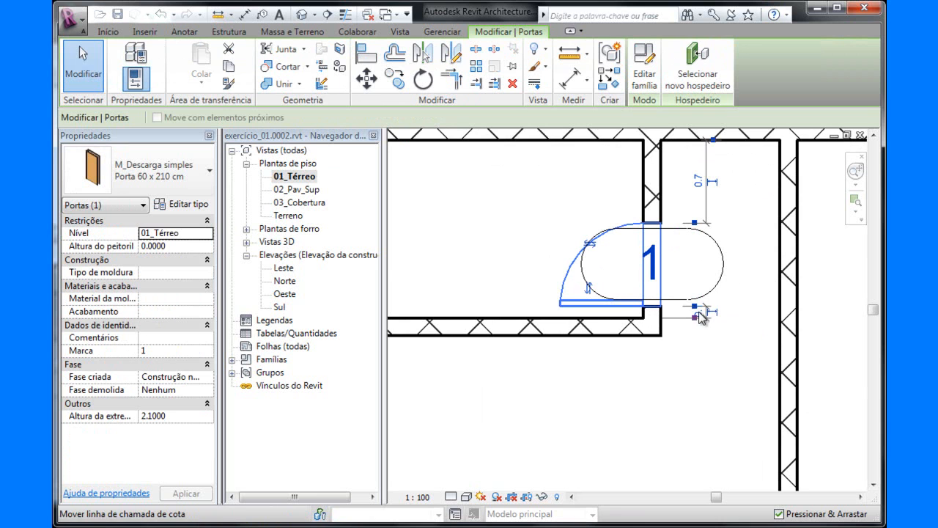
pyautogui.click(700, 313)
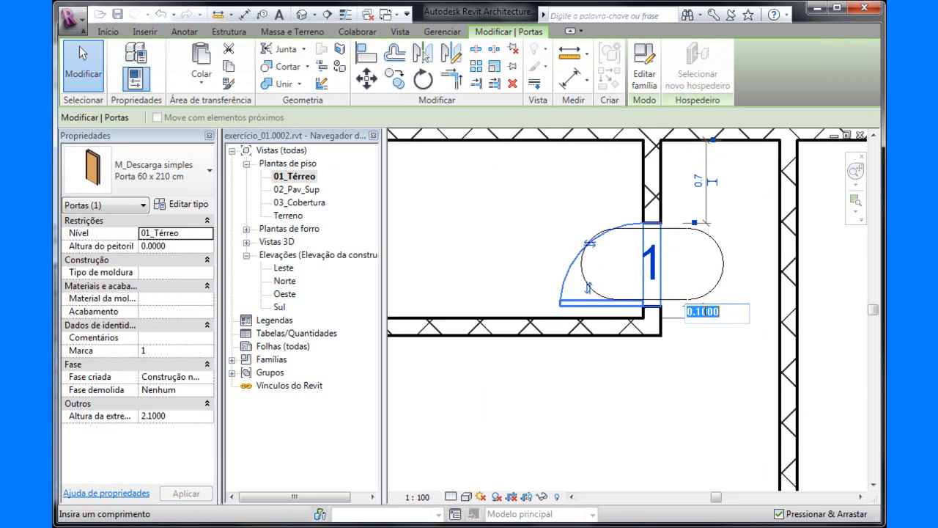
pyautogui.write('.05')
pyautogui.press('Return')
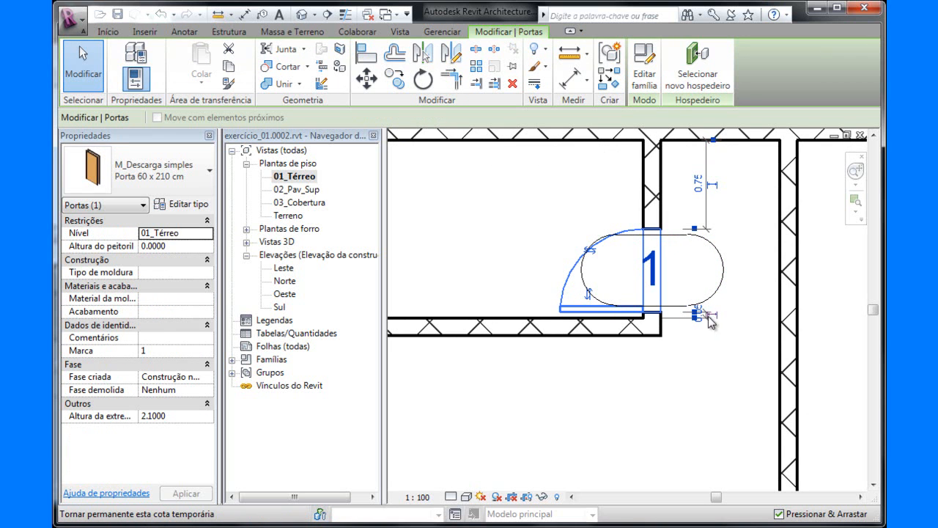
# - Try flipping the bathroom door's hinge side and facing, return it to its original swing, and deselect it
pyautogui.click(589, 297)
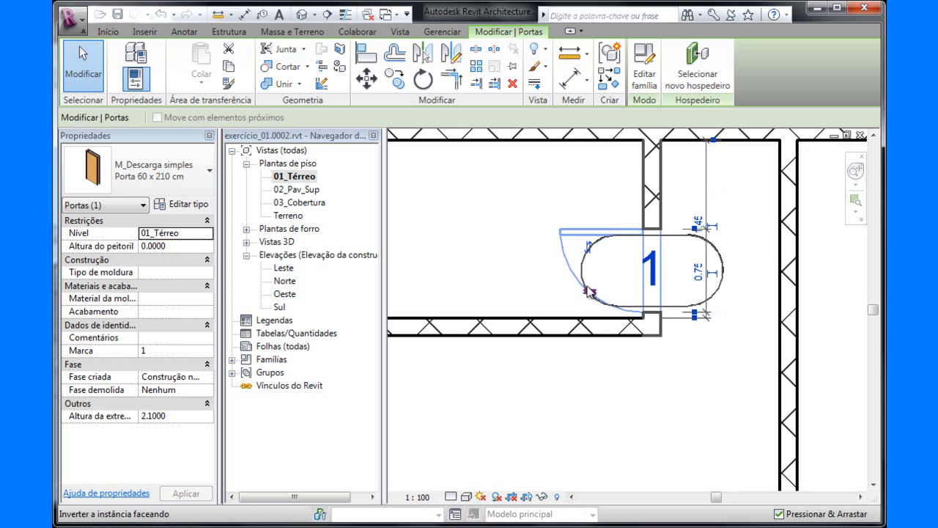
pyautogui.click(589, 248)
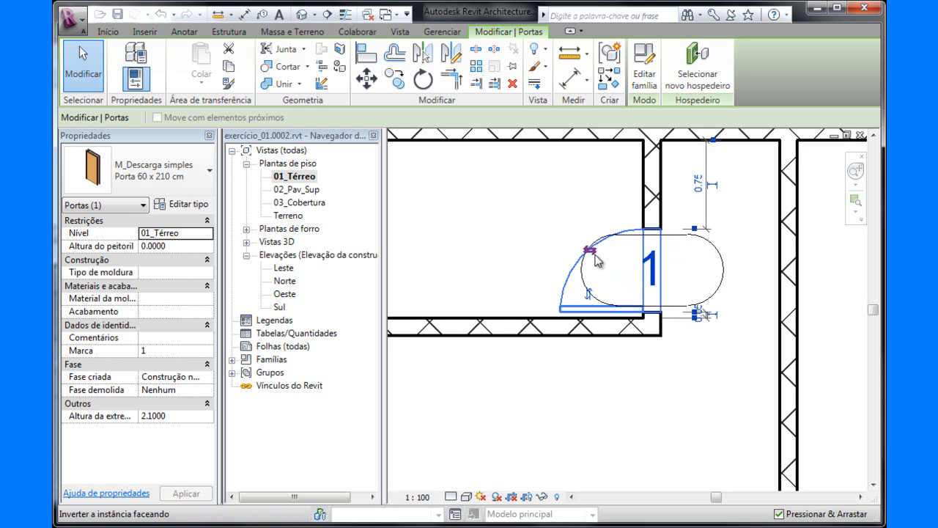
pyautogui.click(590, 253)
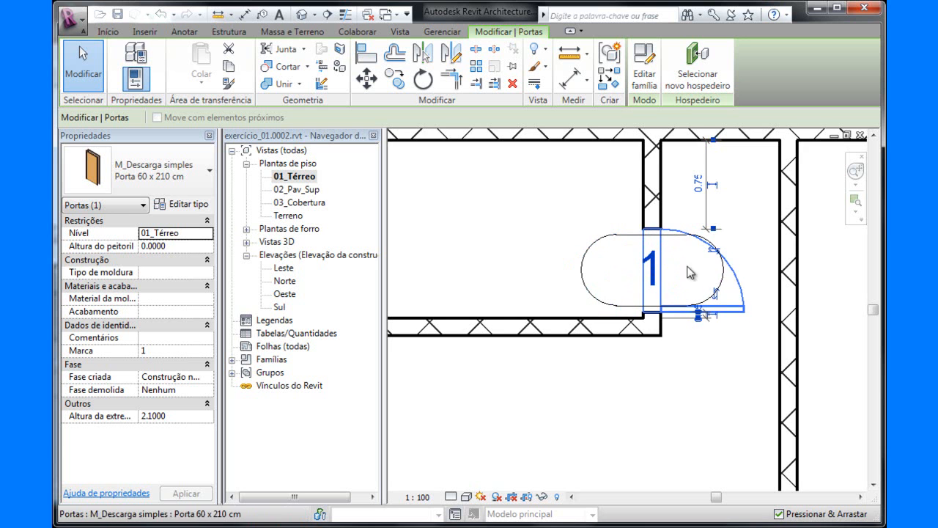
pyautogui.click(715, 252)
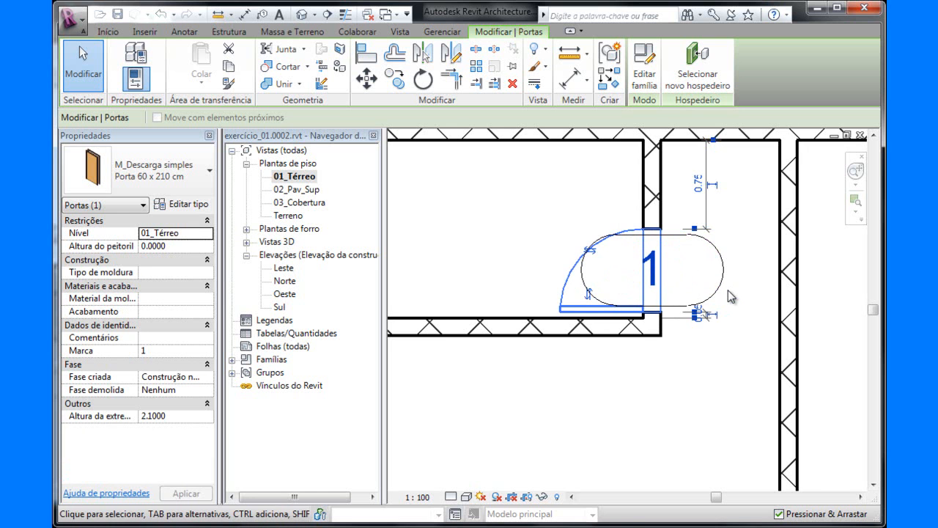
pyautogui.scroll(-1, 750, 284)
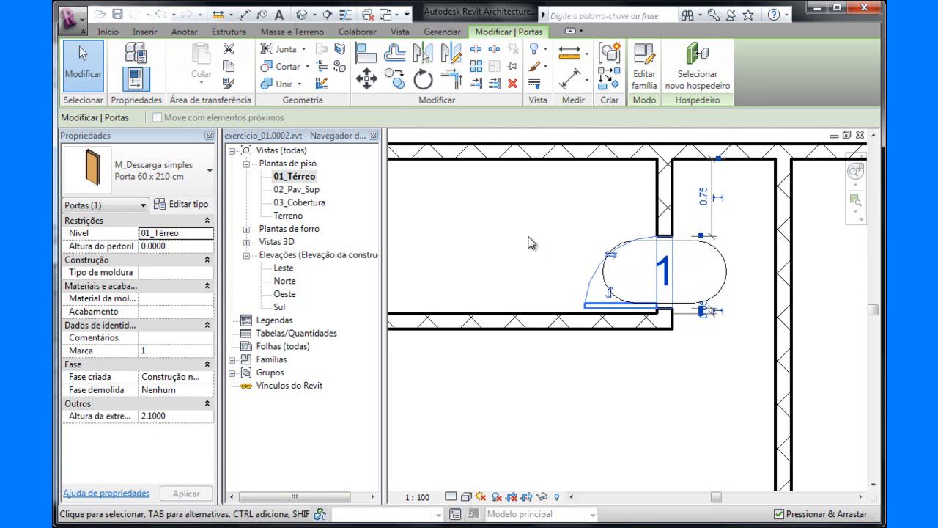
pyautogui.click(742, 312)
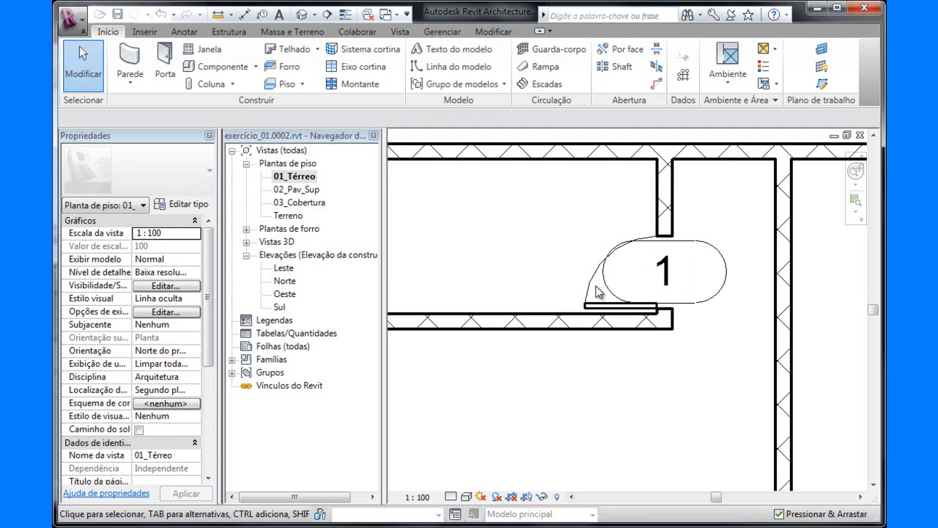
# - Set the ground floor plan's view scale to 1:50
pyautogui.click(418, 497)
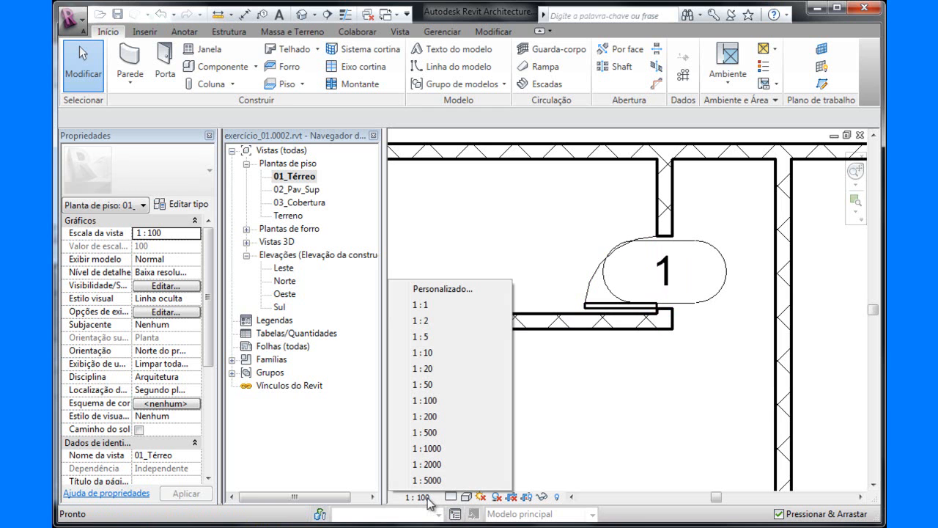
pyautogui.click(430, 385)
pyautogui.scroll(8, 558, 251)
pyautogui.scroll(2, 566, 212)
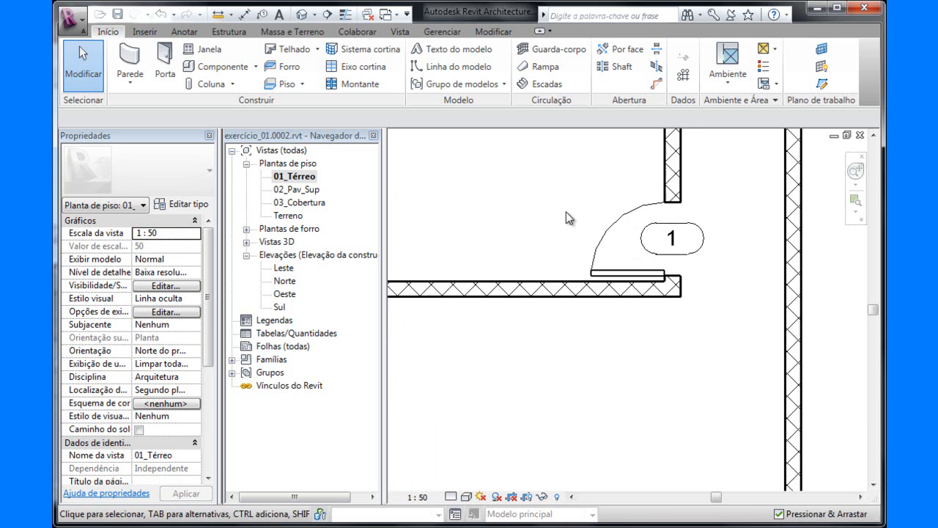
pyautogui.scroll(-2, 565, 236)
pyautogui.moveTo(566, 311); pyautogui.dragTo(564, 347, button='middle')
pyautogui.scroll(1, 637, 270)
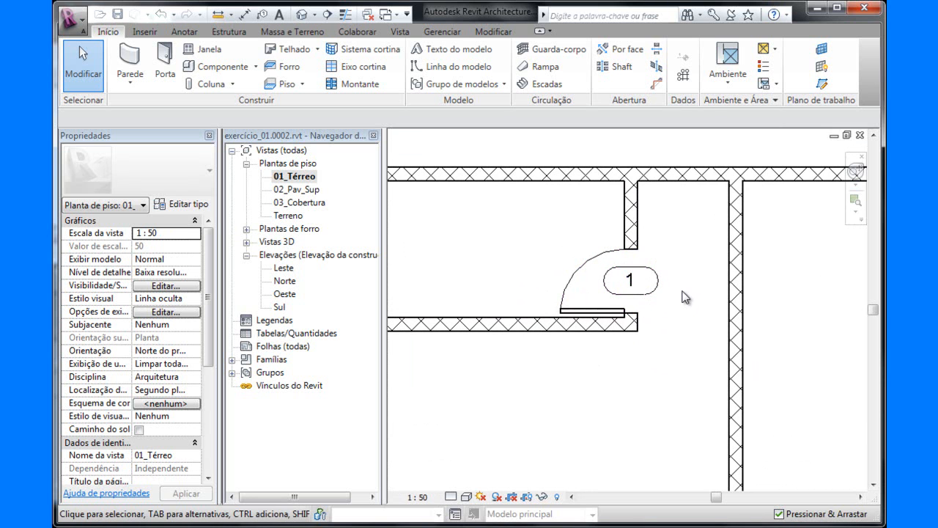
pyautogui.scroll(-1, 687, 300)
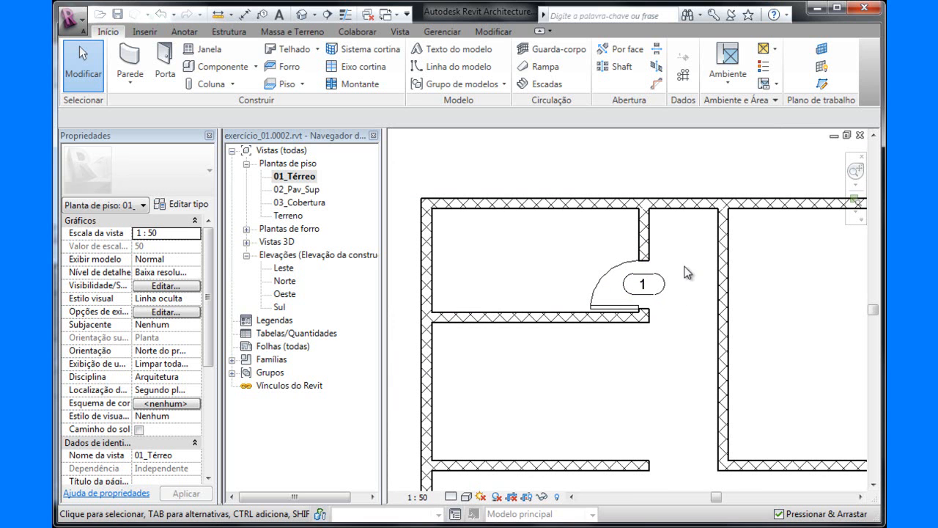
# - Hide the whole door tag category in the ground floor plan, using the bathroom door's tag
pyautogui.click(659, 294)
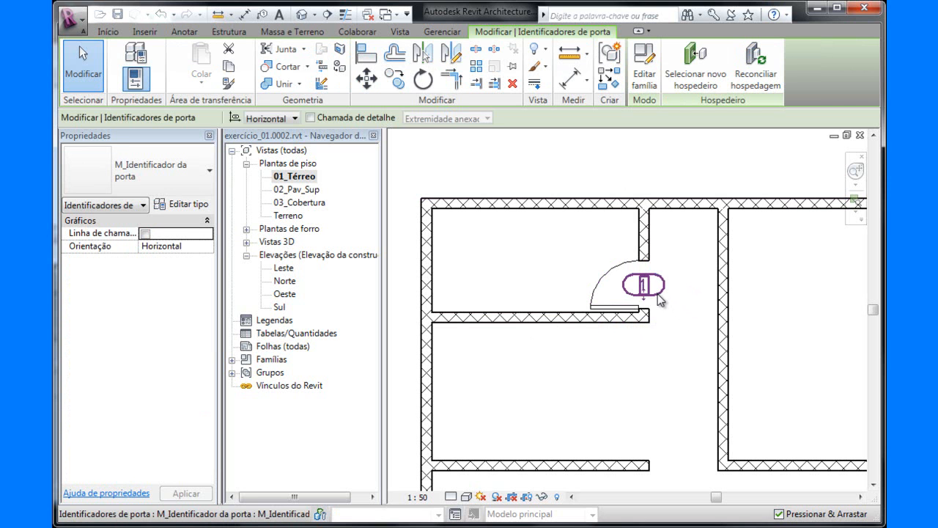
pyautogui.moveTo(657, 296); pyautogui.dragTo(652, 295)
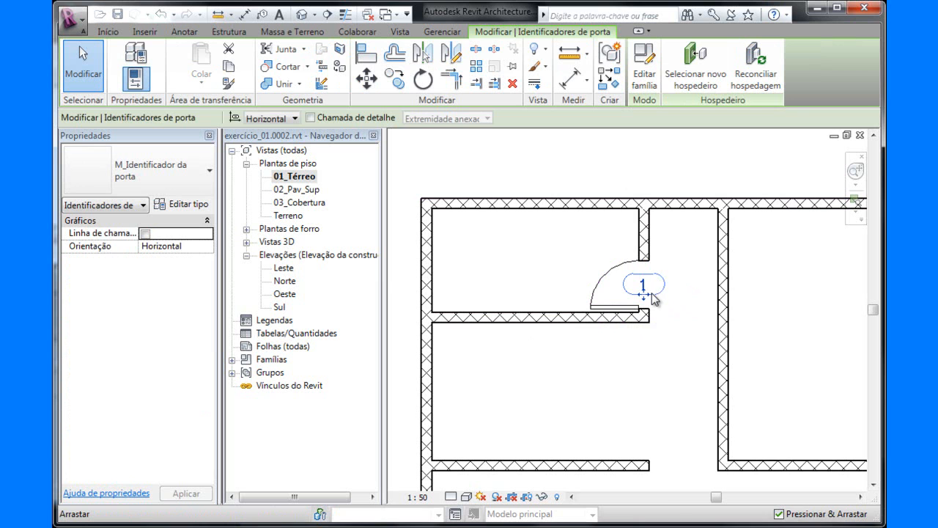
pyautogui.rightClick(653, 296)
pyautogui.moveTo(700, 284)
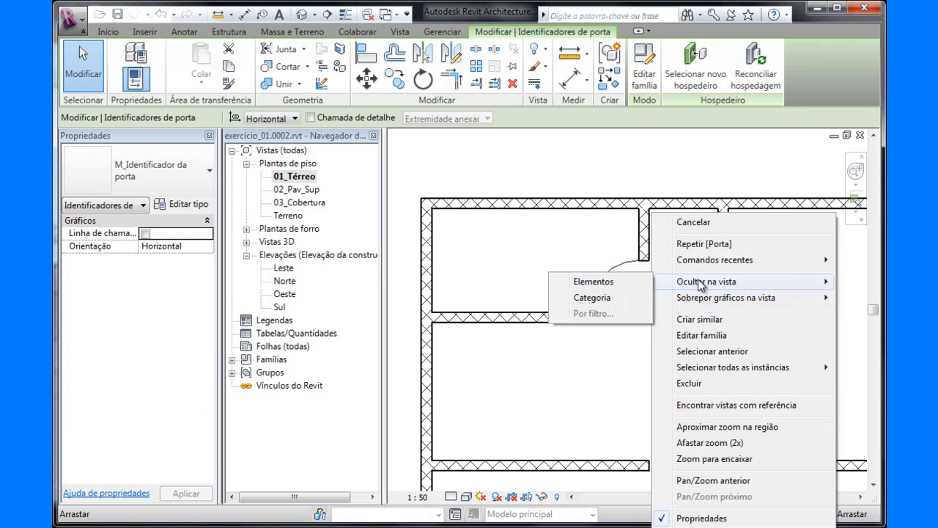
pyautogui.click(596, 298)
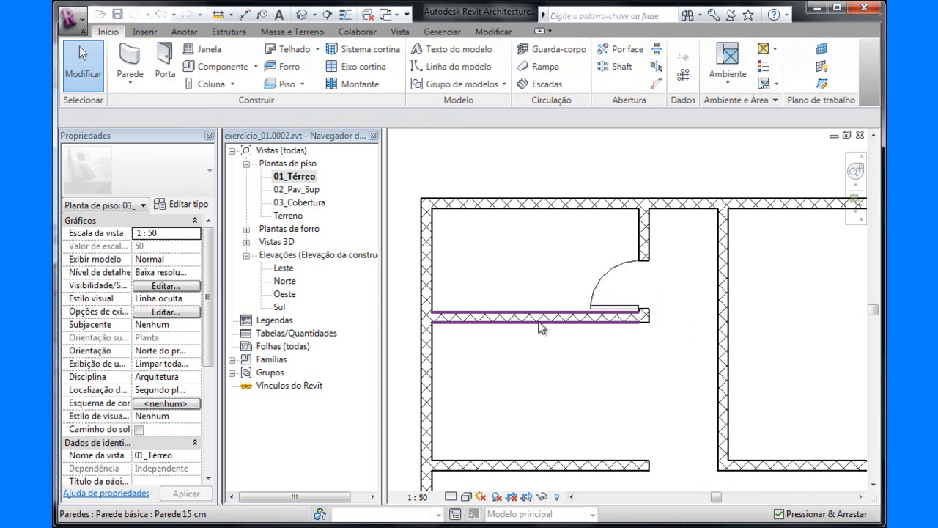
# - Start placing a door and duplicate the Porta 60 x 210 cm type as "Porta 80 x 210 cm"
pyautogui.scroll(-2, 519, 287)
pyautogui.moveTo(740, 289); pyautogui.dragTo(648, 247, button='middle')
pyautogui.click(165, 66)
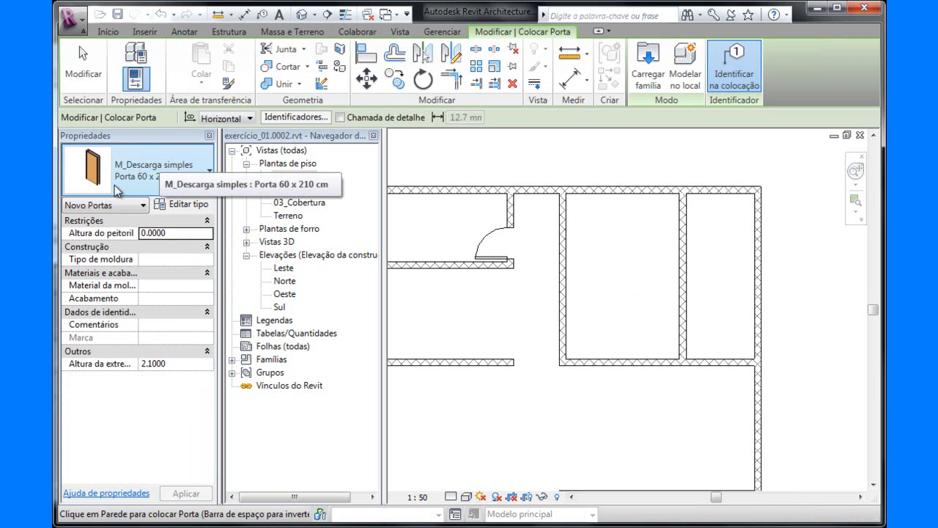
pyautogui.click(186, 205)
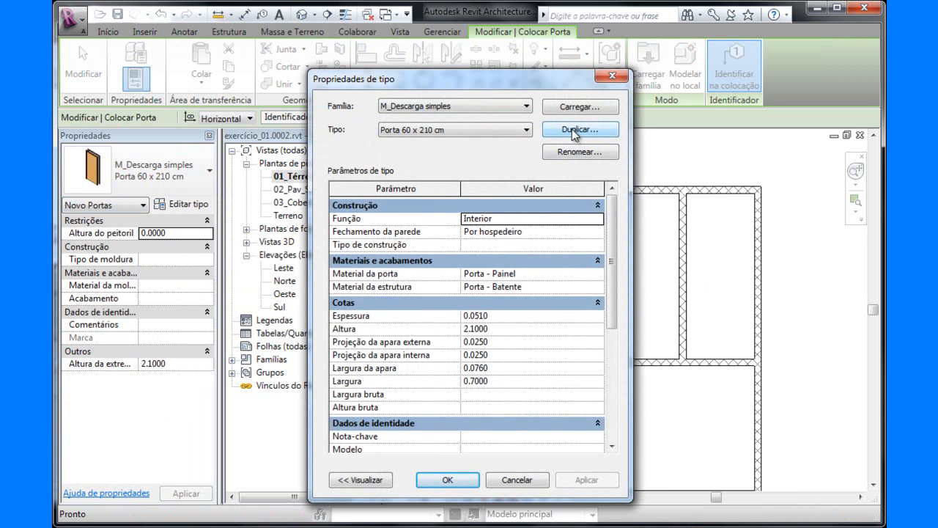
pyautogui.click(574, 131)
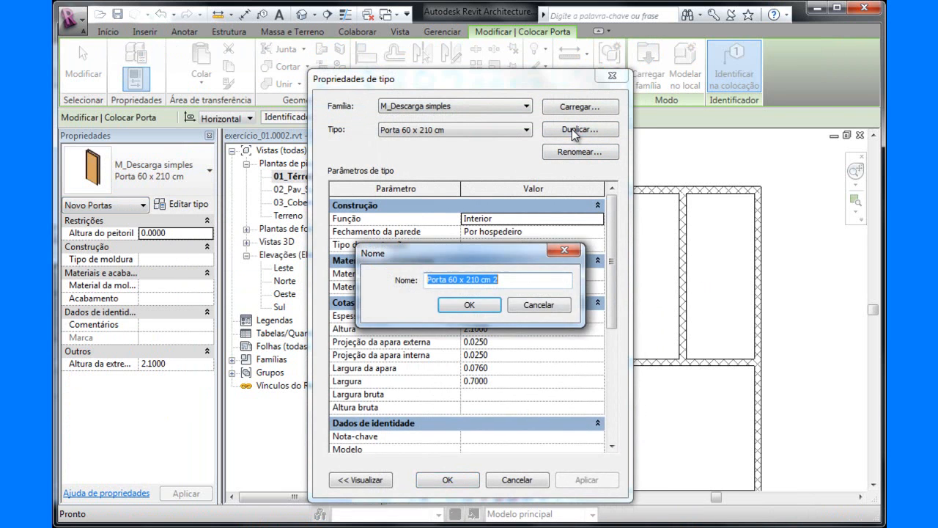
pyautogui.click(454, 279)
pyautogui.press('BackSpace')
pyautogui.write('8')
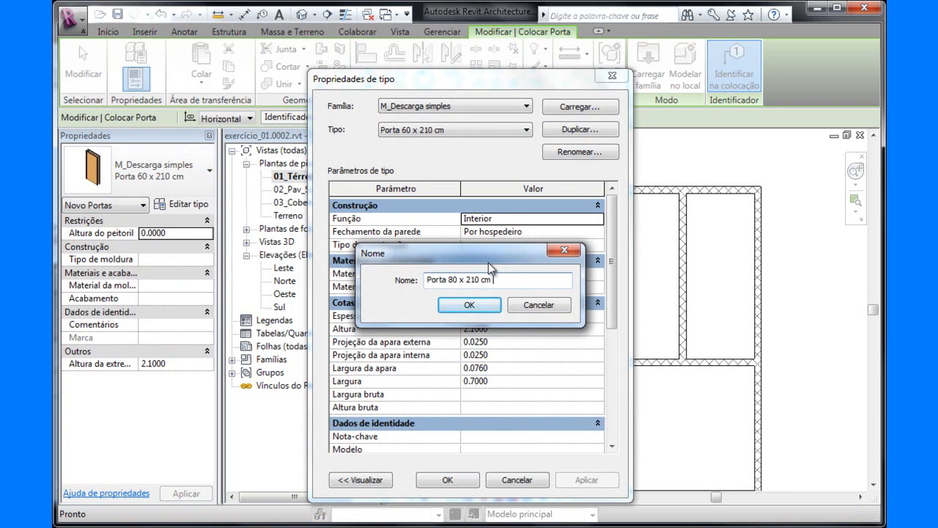
pyautogui.click(478, 306)
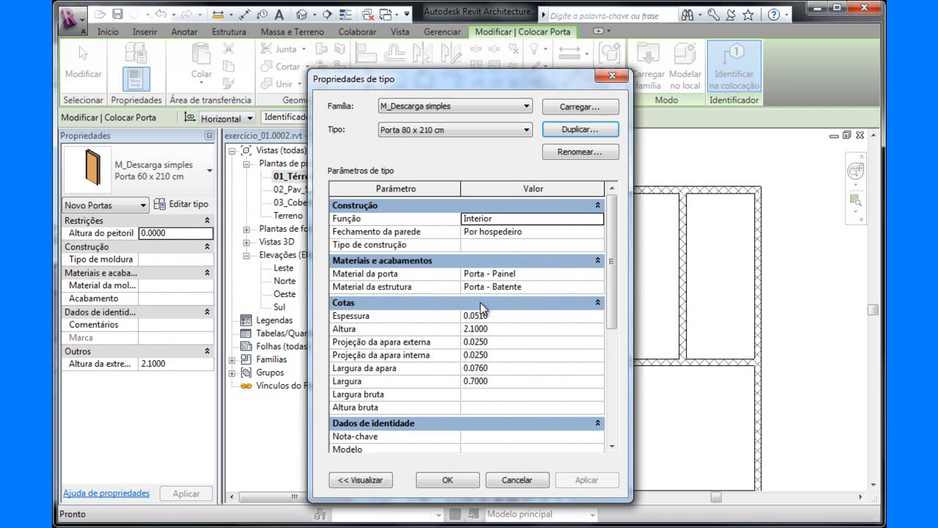
# - Set the Porta 80 x 210 cm type's width to 0.80 and apply the type properties
pyautogui.click(497, 380)
pyautogui.write('0')
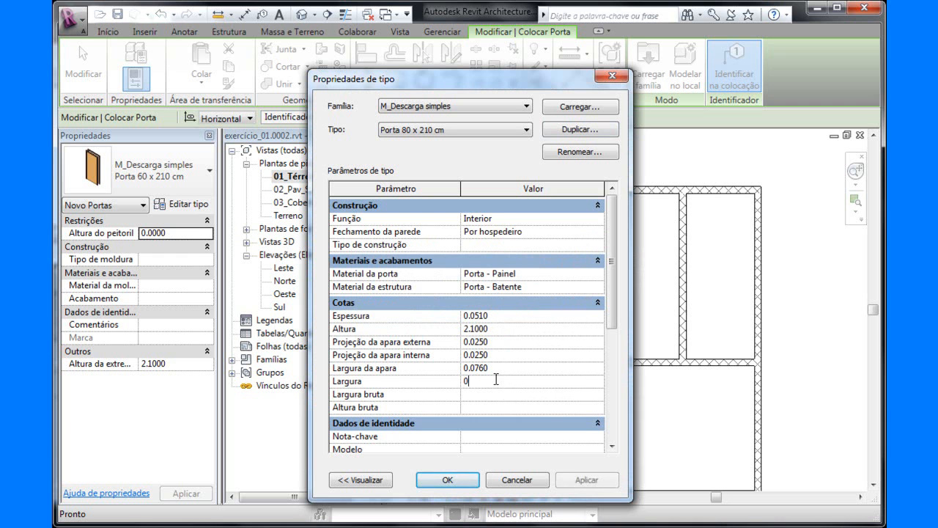
pyautogui.write('.80')
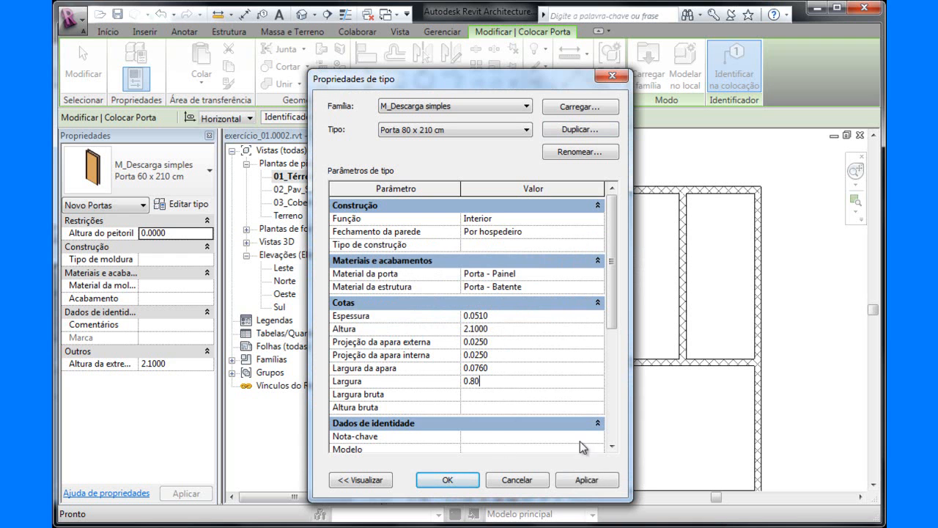
pyautogui.click(591, 480)
pyautogui.click(460, 478)
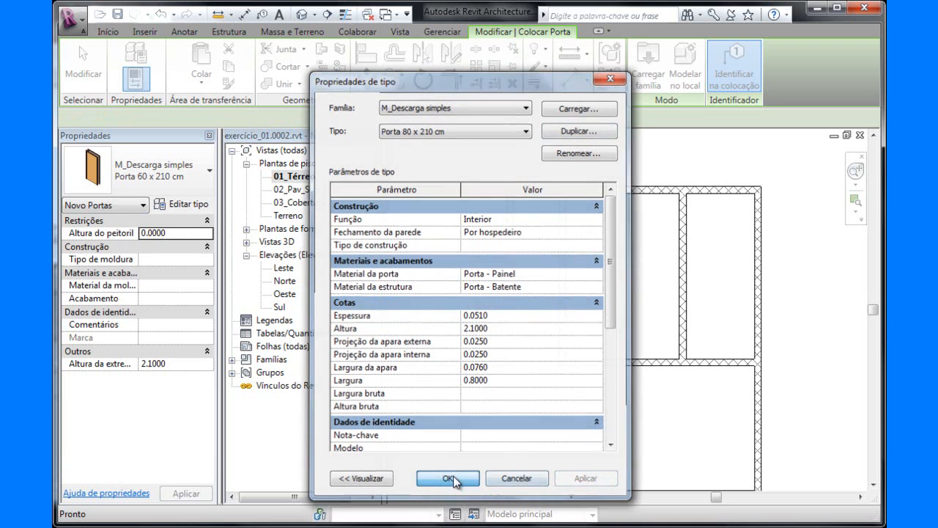
# - Place a Porta 80 x 210 cm door at the upper end of the right exterior wall, and inspect both doors in the 3D view
pyautogui.click(760, 218)
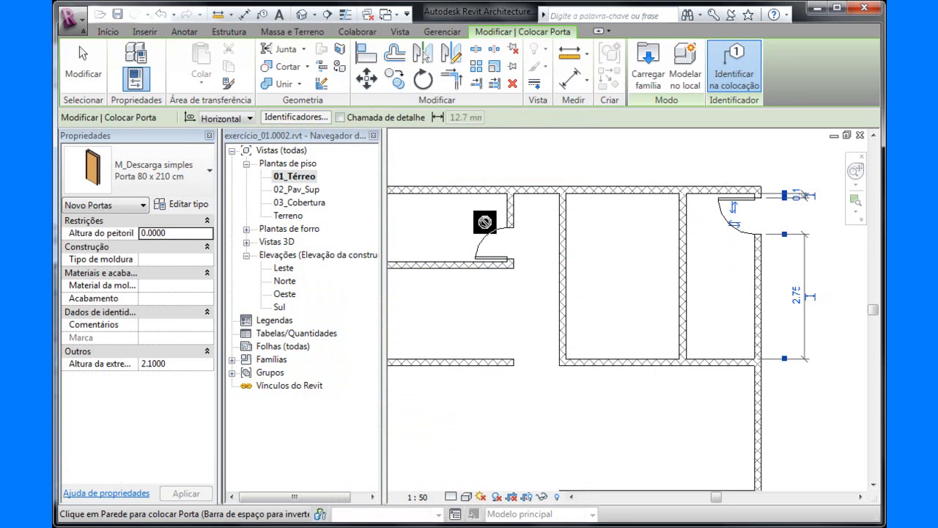
pyautogui.click(301, 14)
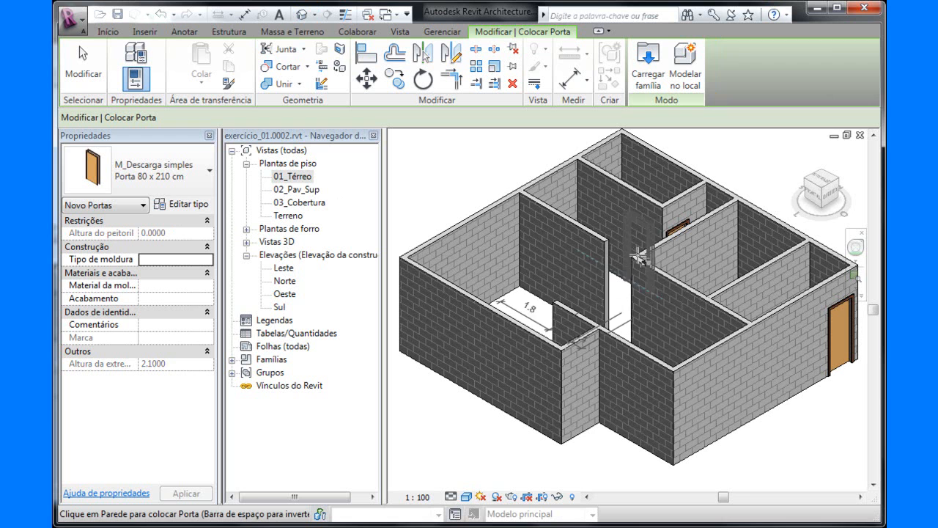
pyautogui.keyDown('shift'); pyautogui.moveTo(647, 268); pyautogui.dragTo(638, 323, button='middle'); pyautogui.keyUp('shift')
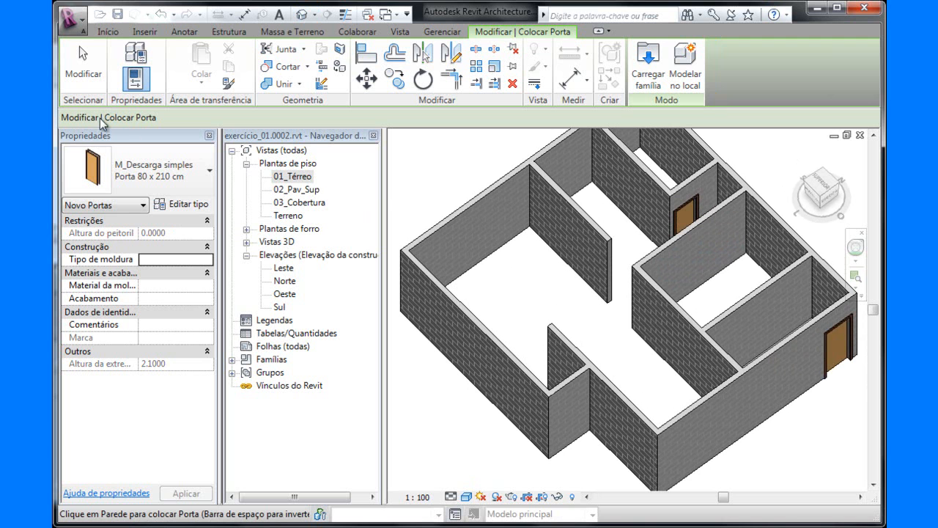
pyautogui.click(94, 58)
pyautogui.moveTo(805, 344)
pyautogui.keyDown('shift'); pyautogui.mouseDown(button='middle')
pyautogui.moveTo(703, 294)
pyautogui.moveTo(589, 294)
pyautogui.moveTo(608, 377)
pyautogui.moveTo(728, 392)
pyautogui.moveTo(778, 352)
pyautogui.moveTo(820, 356)
pyautogui.moveTo(818, 340)
pyautogui.mouseUp(button='middle'); pyautogui.keyUp('shift')
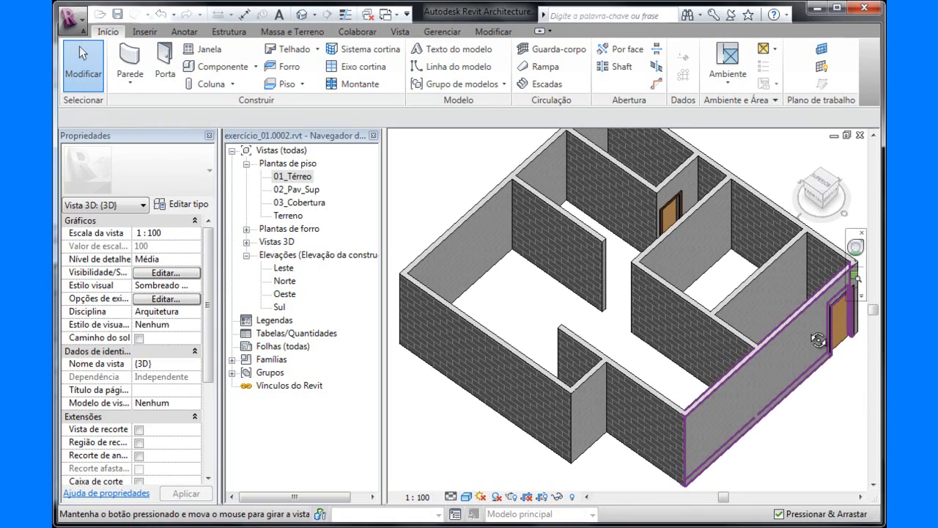